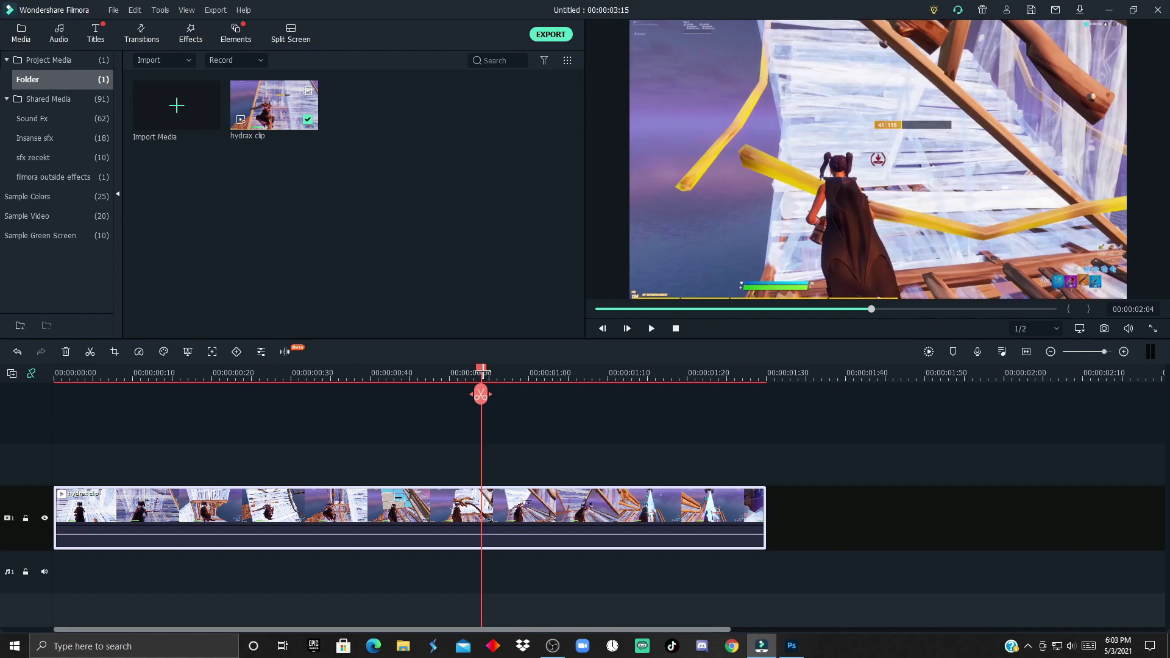
Split the hydrax clip on the timeline at 00:00:02:05 and again at 00:00:02:17.
left_click_drag(482, 371, 489, 372)
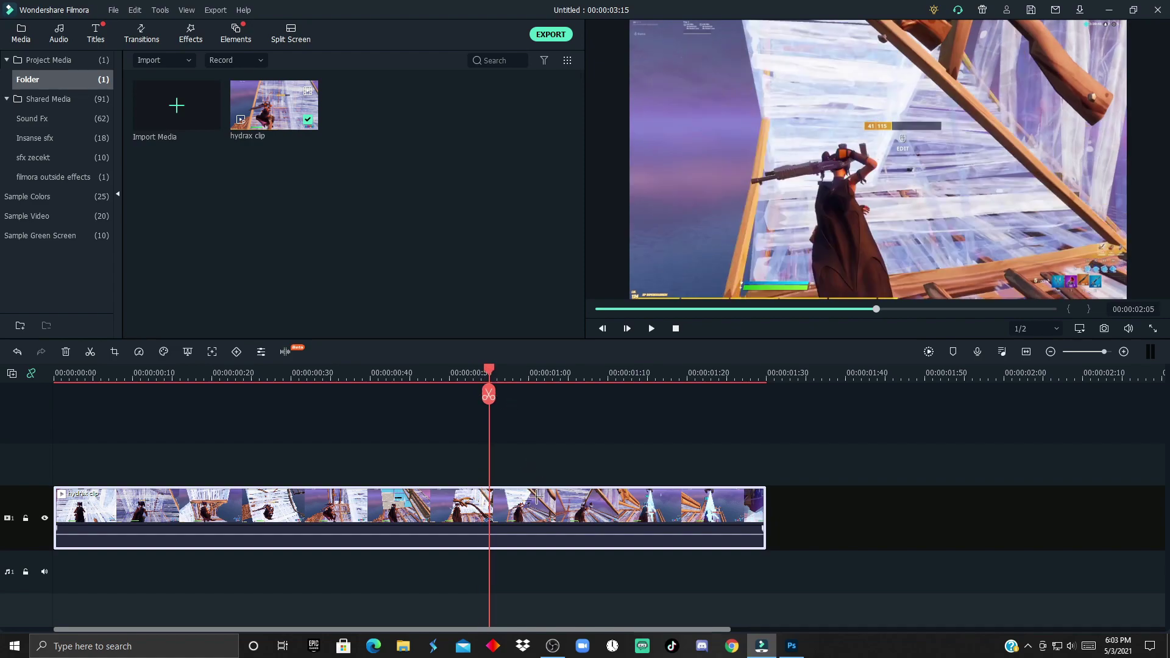
key("ctrl+b")
left_click_drag(489, 369, 584, 372)
key("ctrl+b")
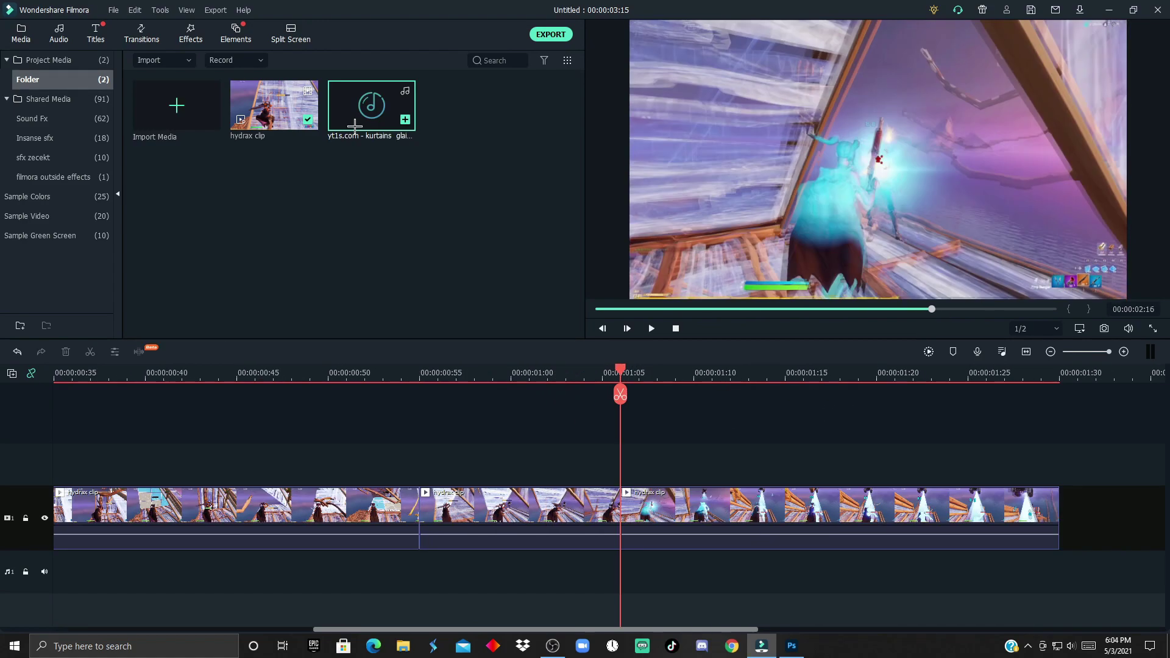
Place the kurtains song on the audio track and trim its intro so the beat lines up with the second cut.
left_click_drag(355, 127, 3, 542)
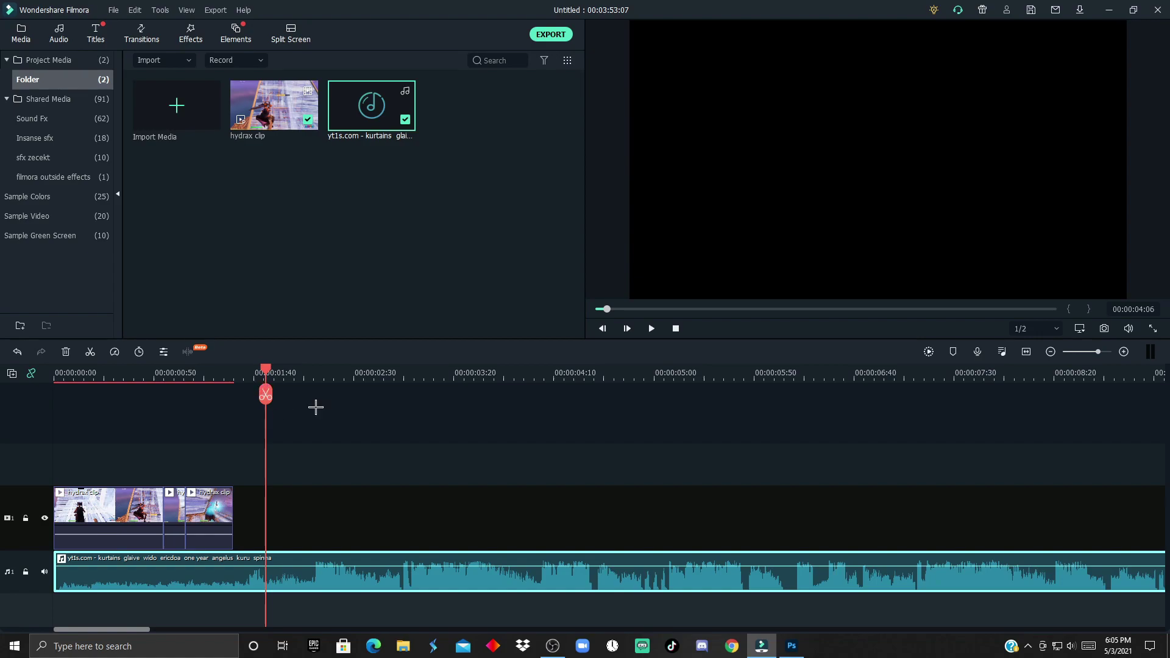
left_click_drag(405, 378, 594, 411)
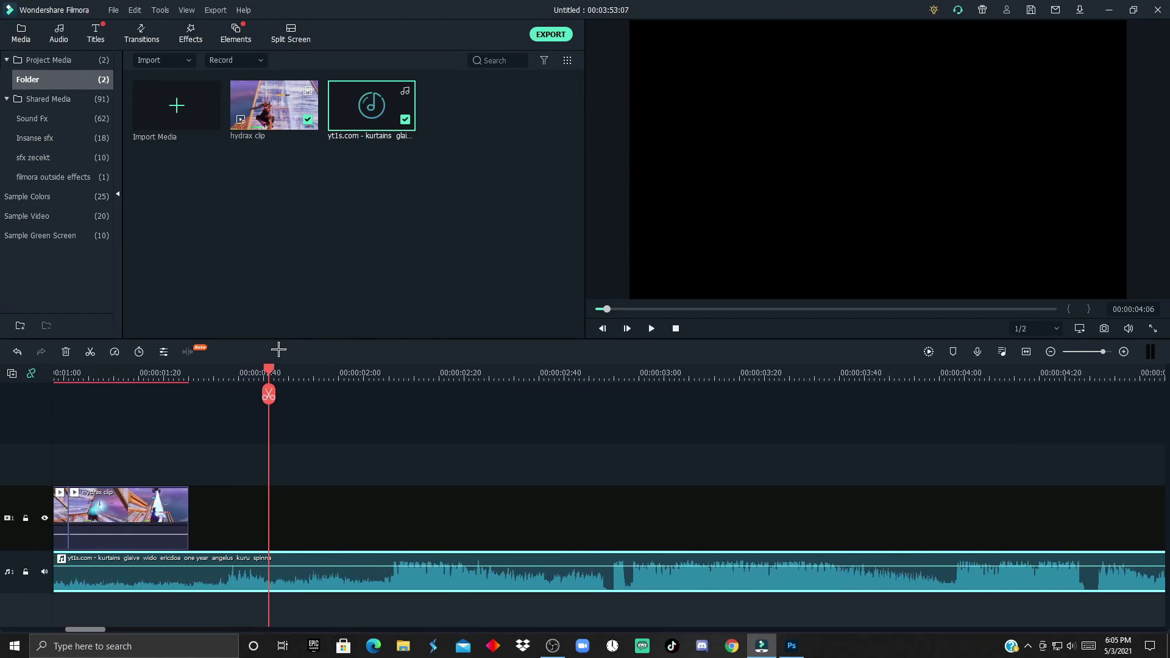
left_click_drag(269, 393, 666, 444)
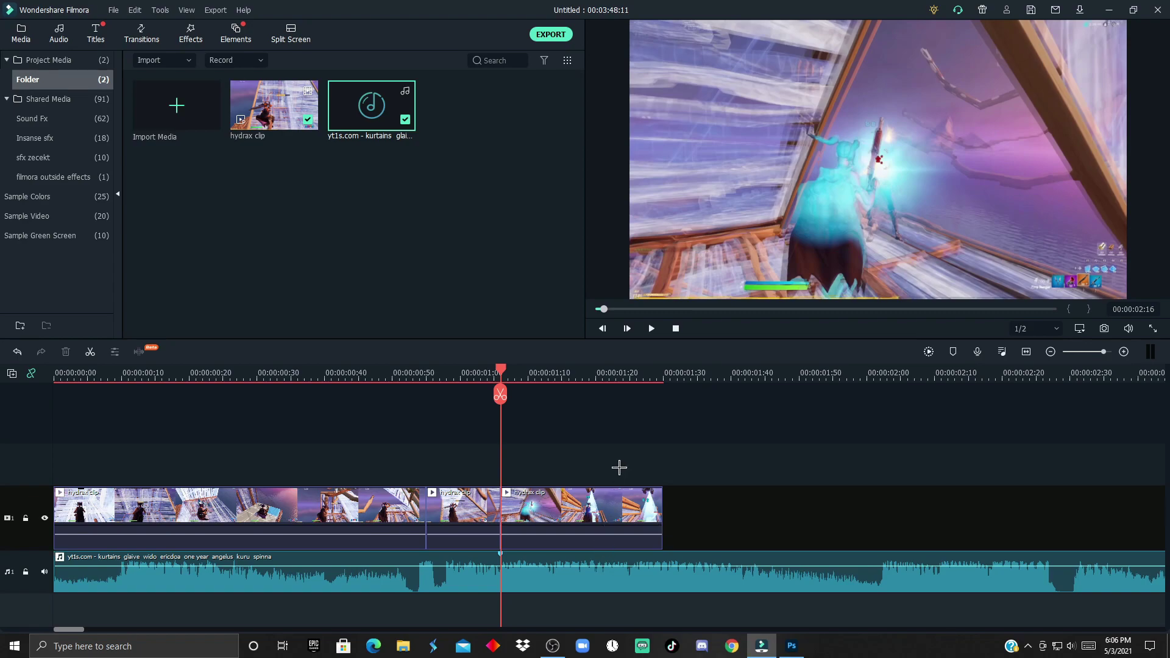
Capture a snapshot of the hydrax clip's frame at 00:00:02:00.
left_click_drag(568, 377, 345, 518)
left_click(375, 583)
left_click_drag(348, 372, 335, 397)
left_click(357, 512)
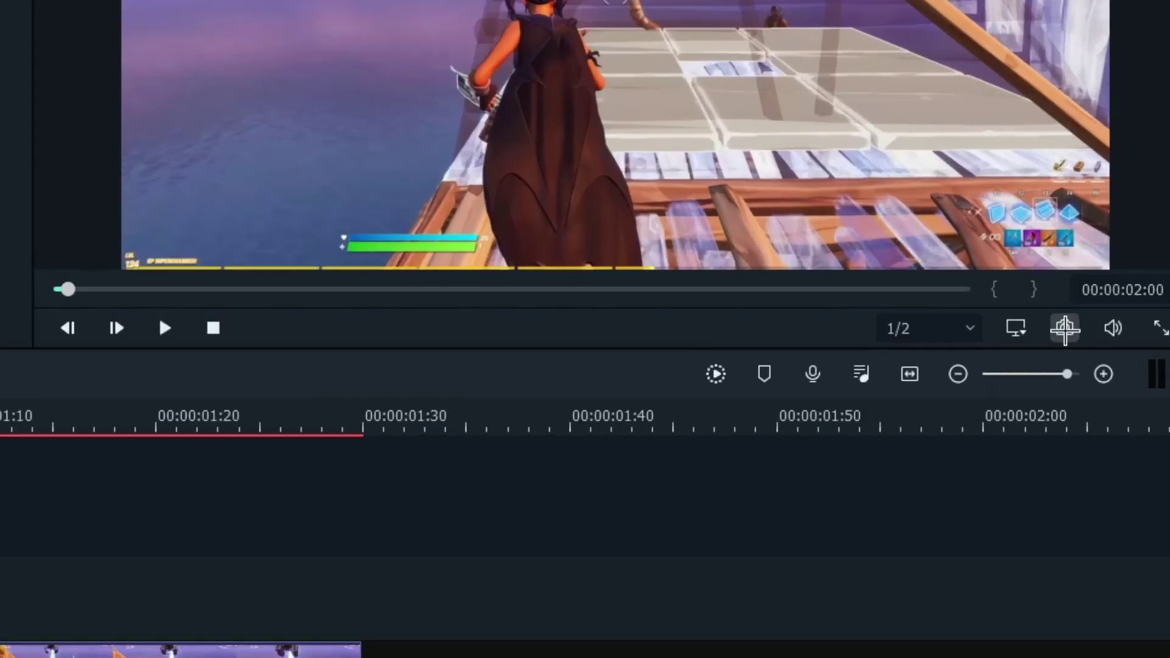
left_click(1105, 328)
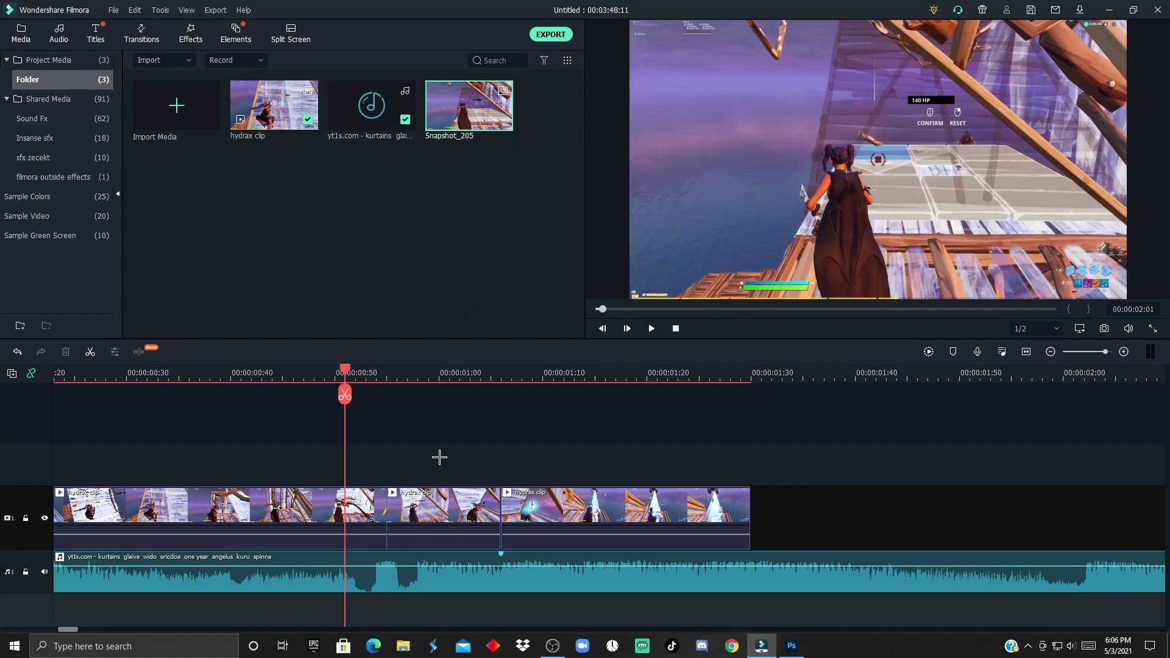
Capture further snapshots of the clip every two frames from 00:00:02:02 to 00:00:02:08.
key("space")
left_click(352, 505)
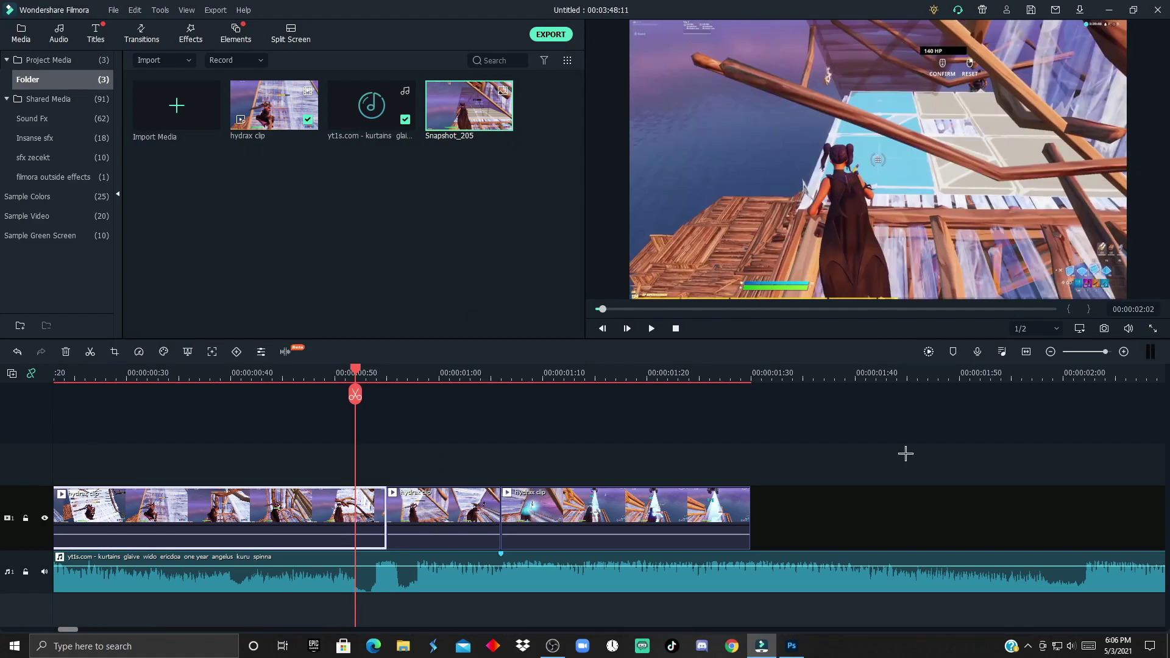
left_click(1102, 328)
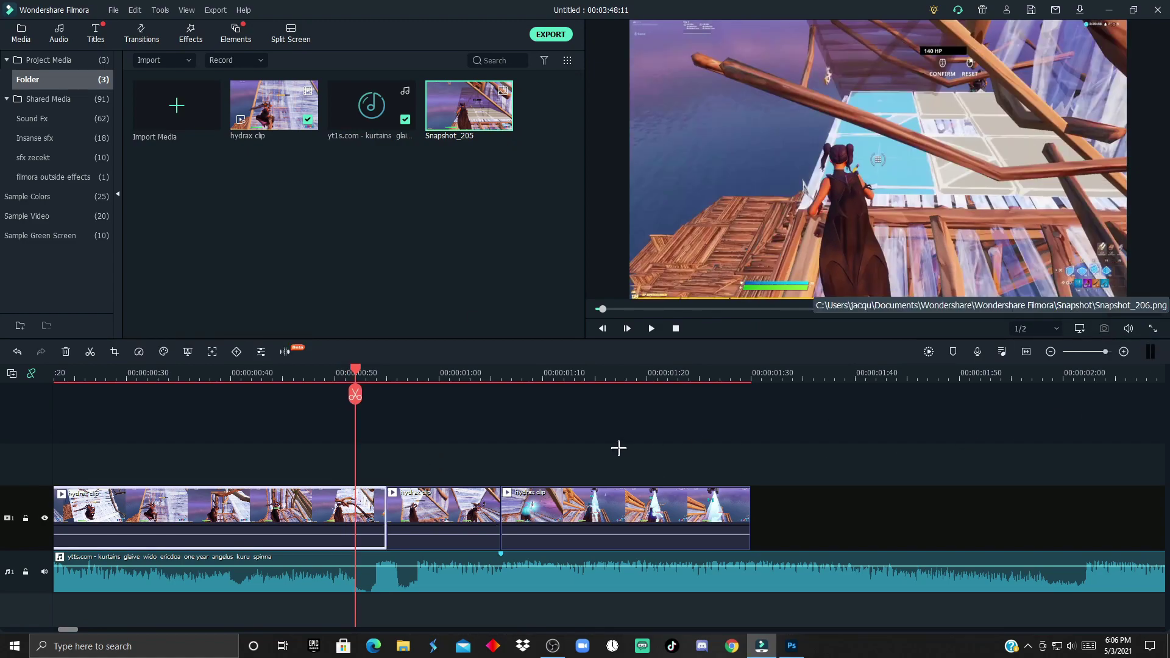
key("Right")
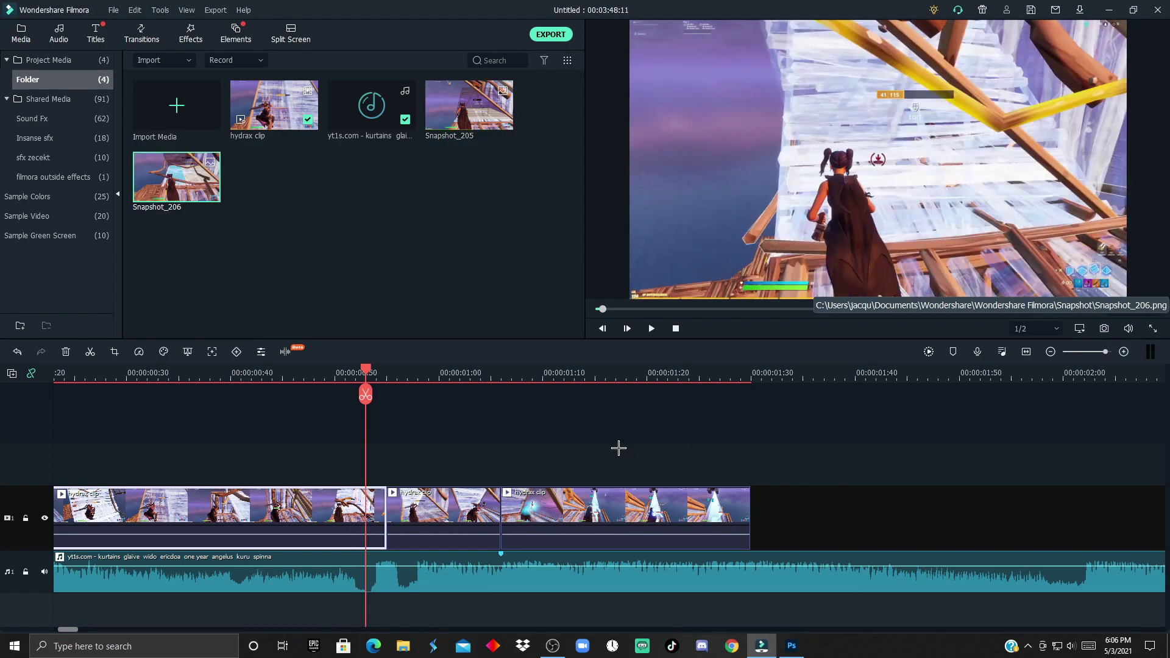
key("space")
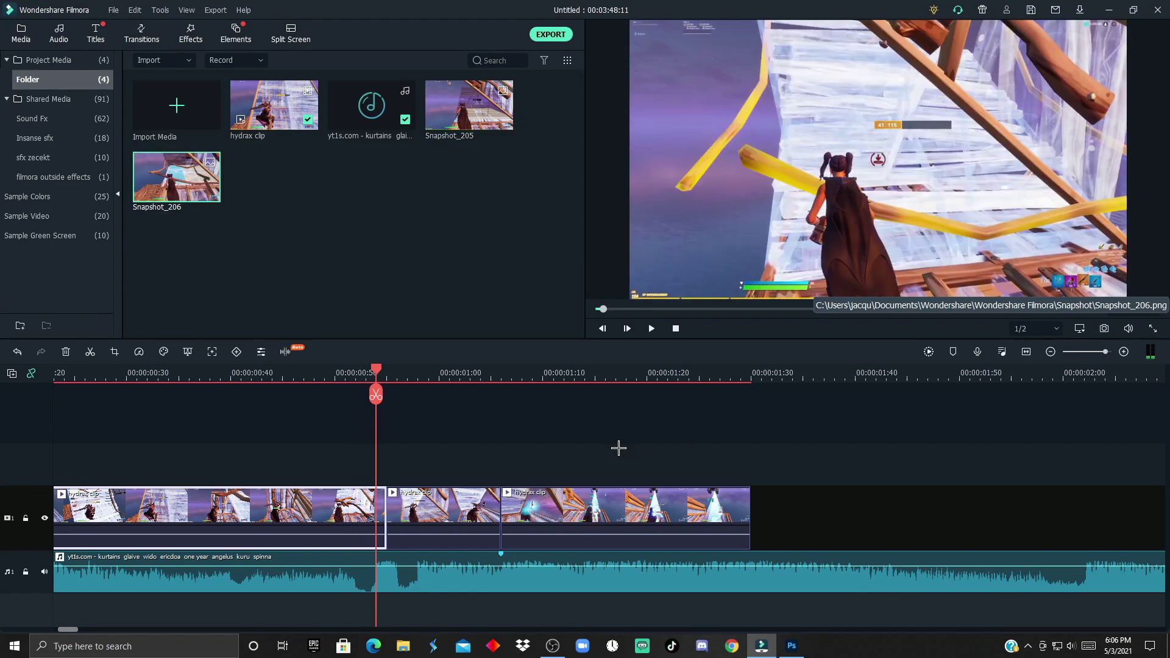
left_click(1101, 328)
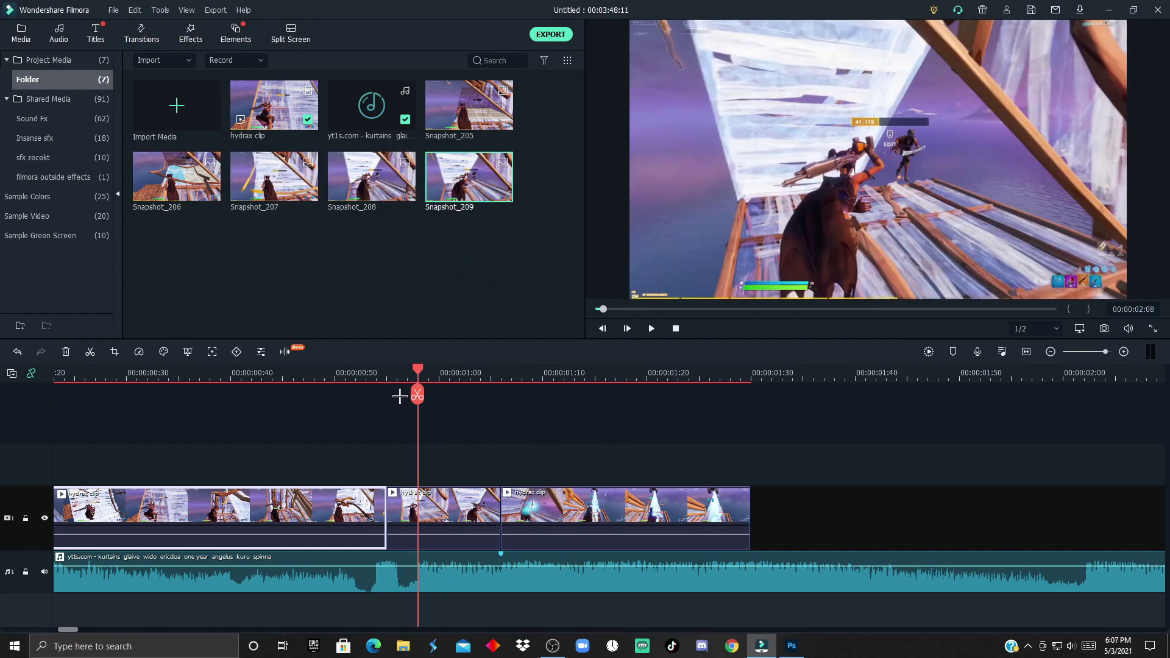
Switch to Photoshop and create a new 1920 x 1080 px document at 300 pixels/inch with a white background.
left_click(792, 646)
key("ctrl+n")
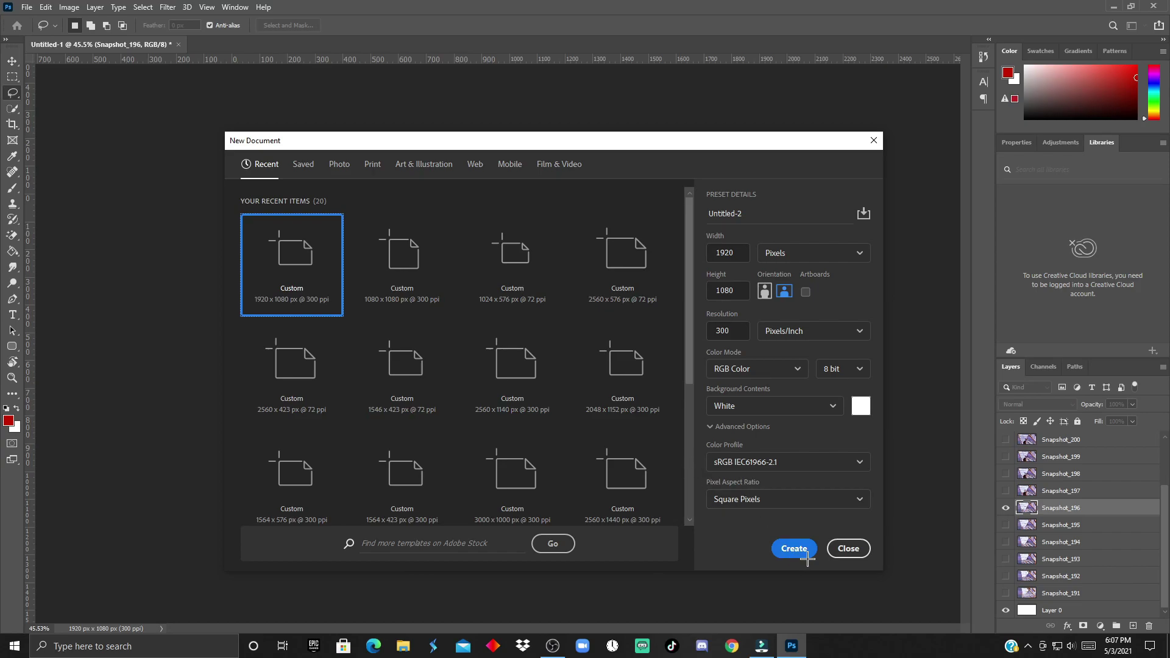
left_click(807, 557)
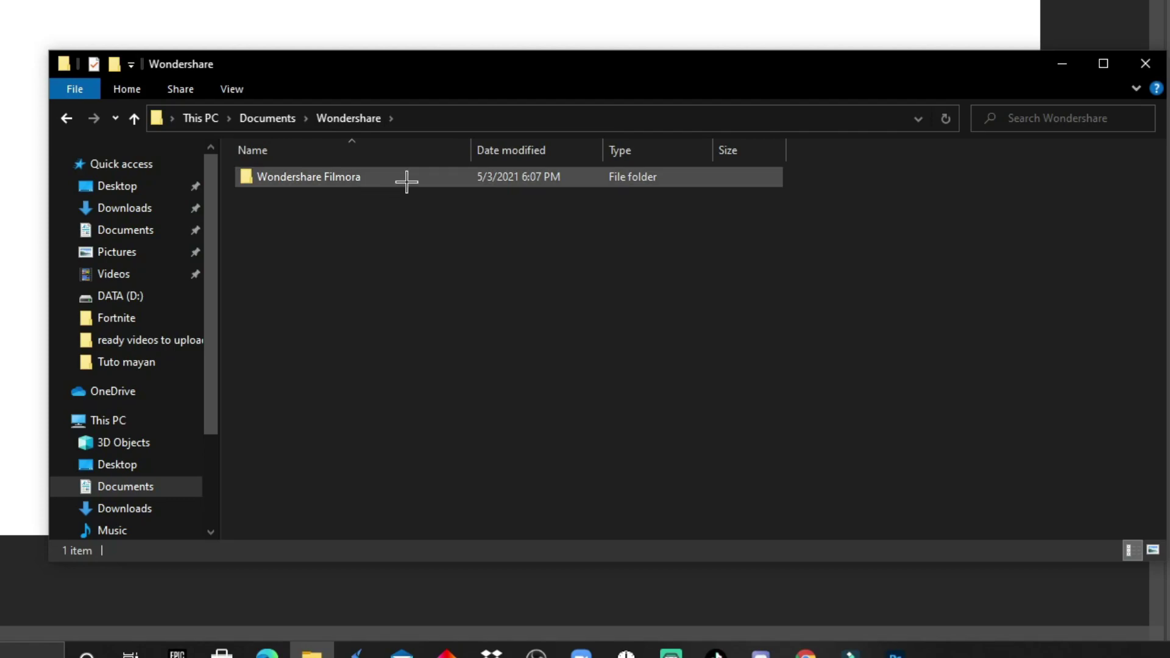
Open Filmora's Snapshot folder and place Snapshot_205 through Snapshot_209 into the new document as layers.
double_click(407, 181)
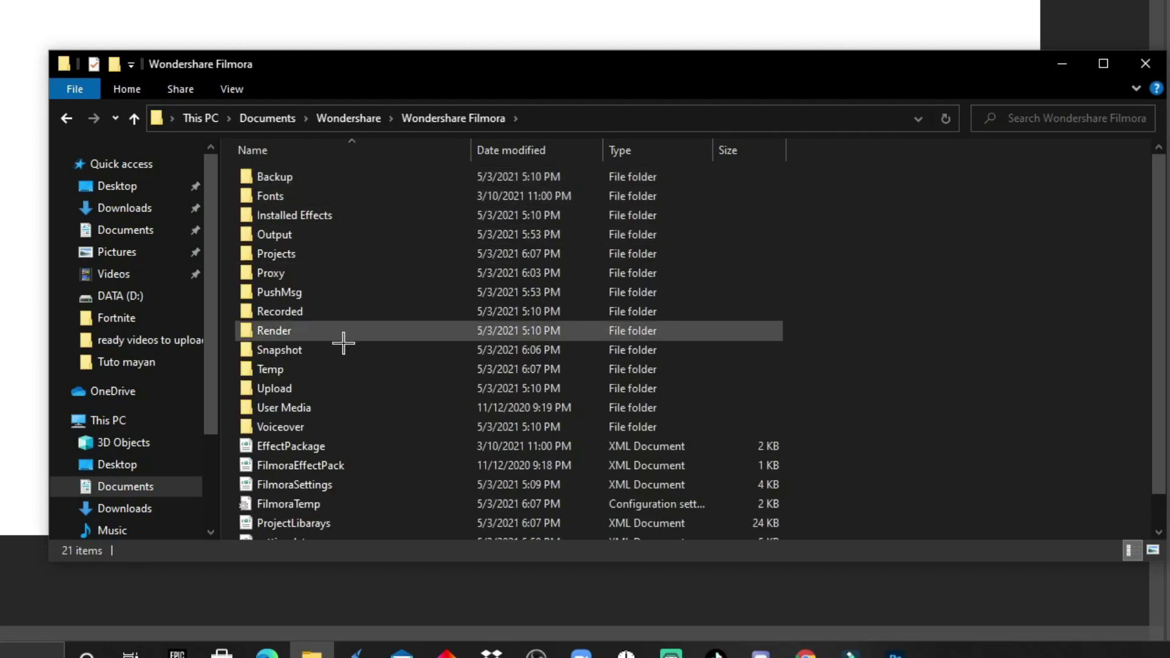
double_click(412, 347)
scroll(547, 354, "down", 10)
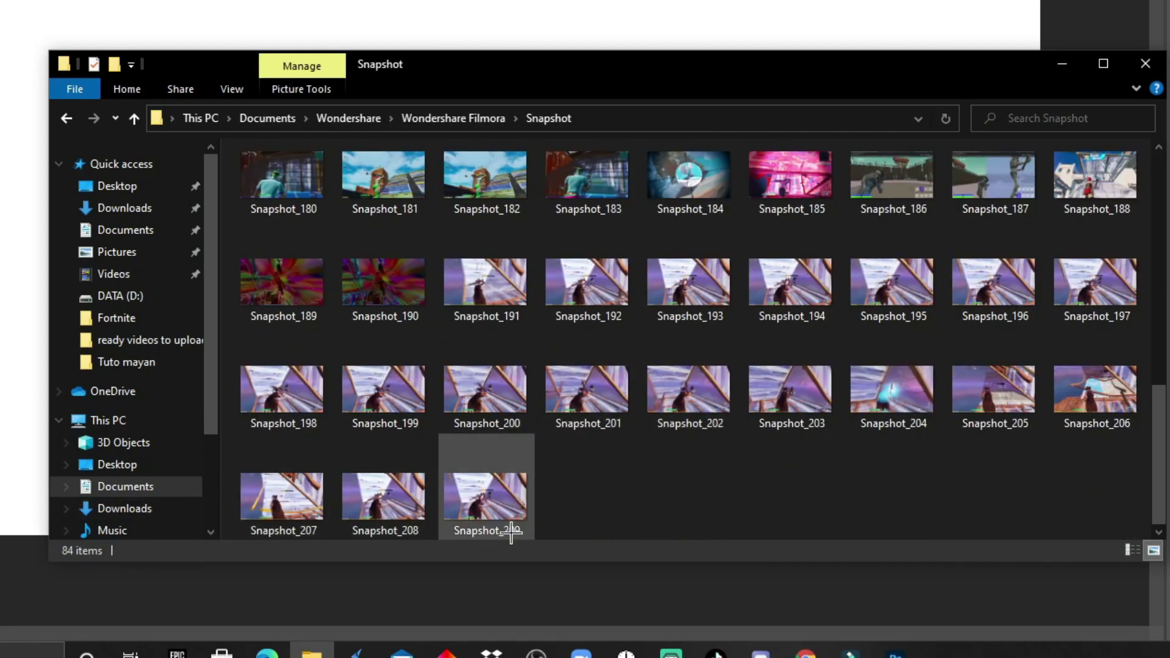
left_click(502, 514)
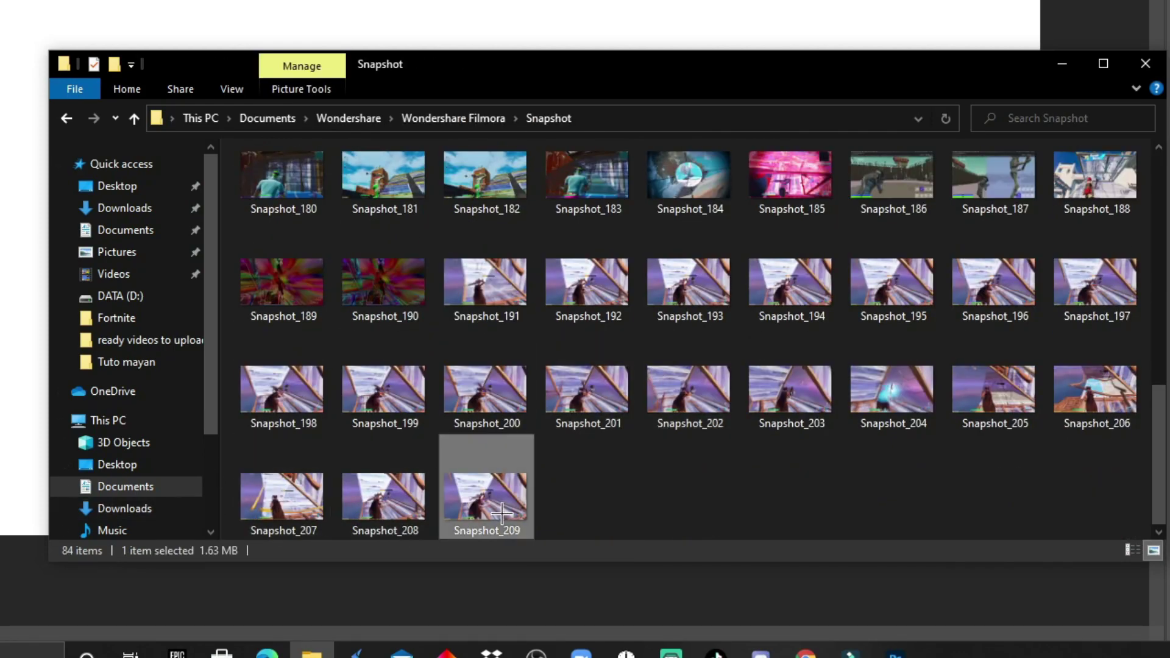
left_click(1009, 396, "shift")
left_click_drag(1009, 396, 726, 13)
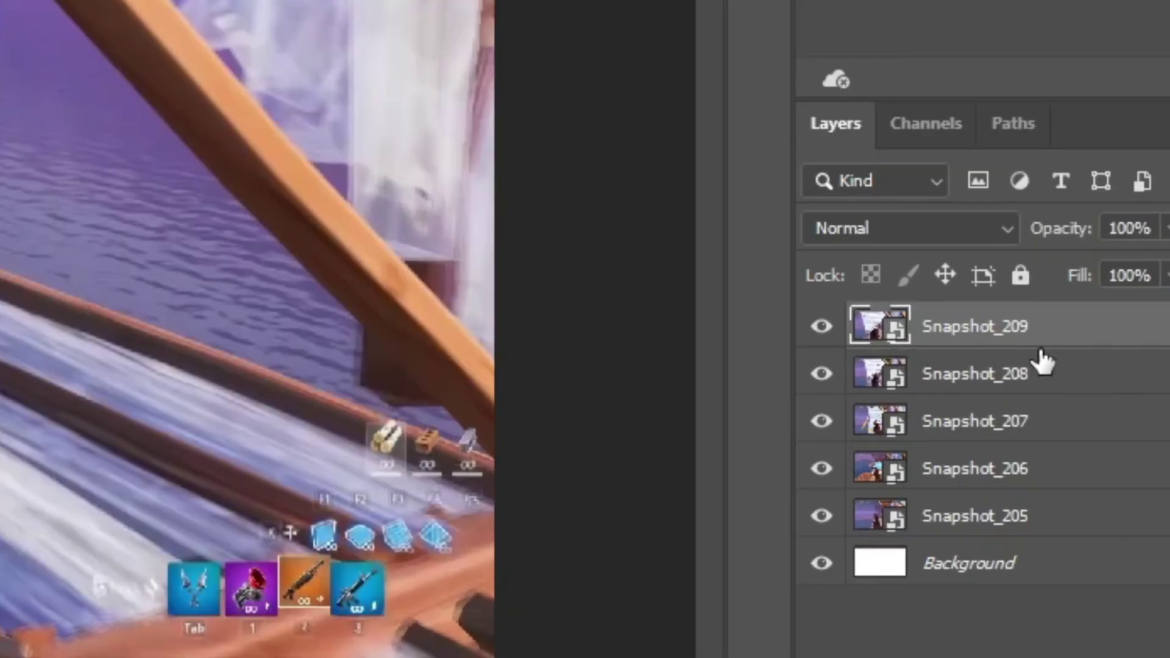
Rasterize the placed snapshot layers.
left_click(1083, 509)
left_click(1091, 445, "shift")
right_click(1084, 473)
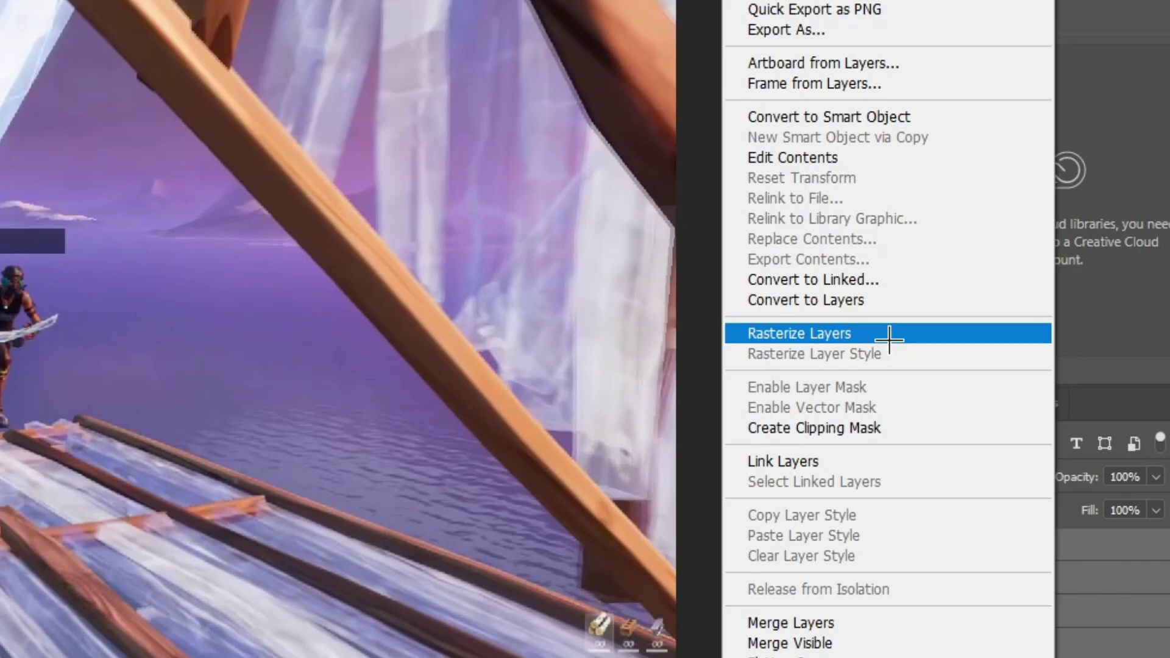
left_click(996, 332)
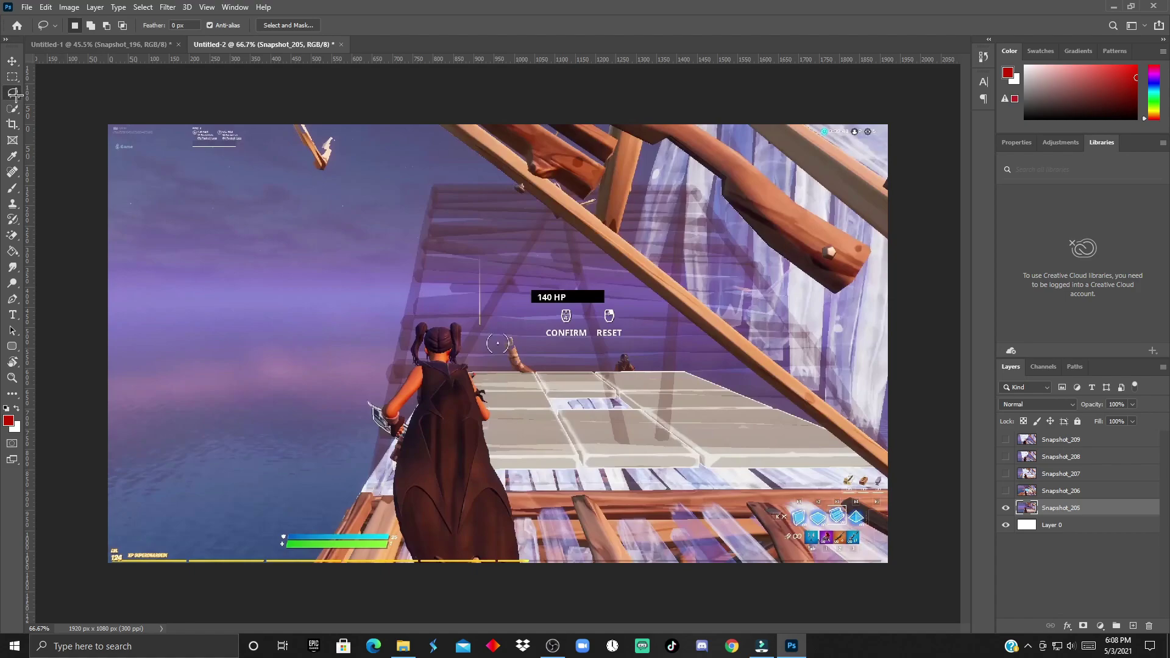
Outline the caped character on the Snapshot_205 layer loosely with the Lasso tool.
right_click(15, 93)
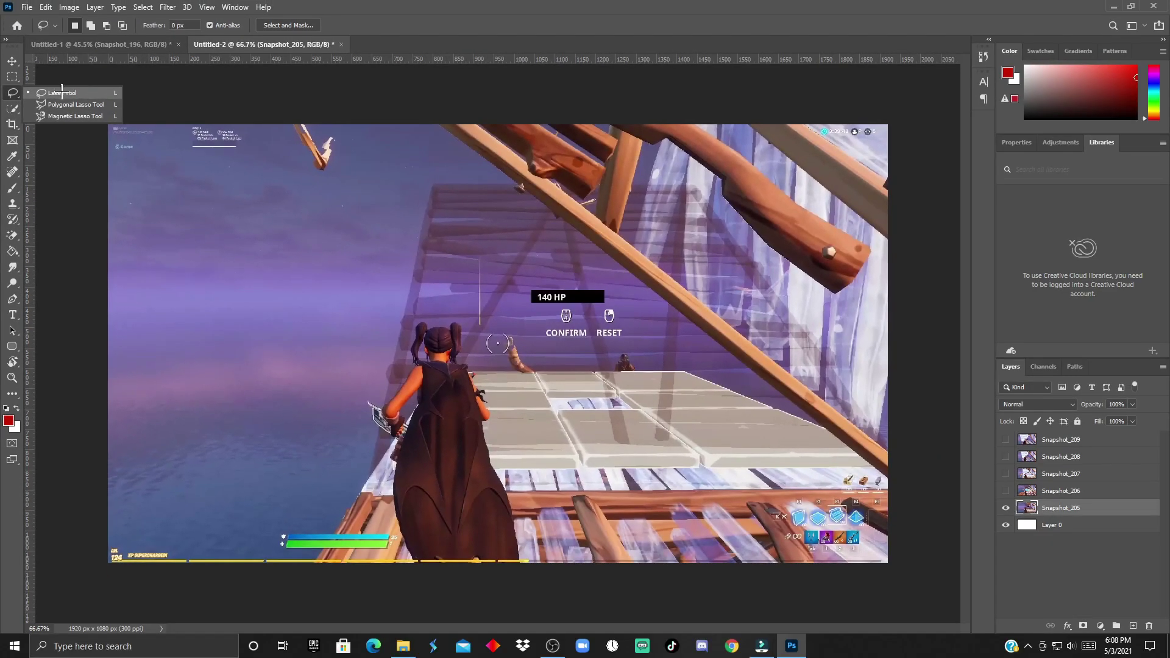
left_click(62, 93)
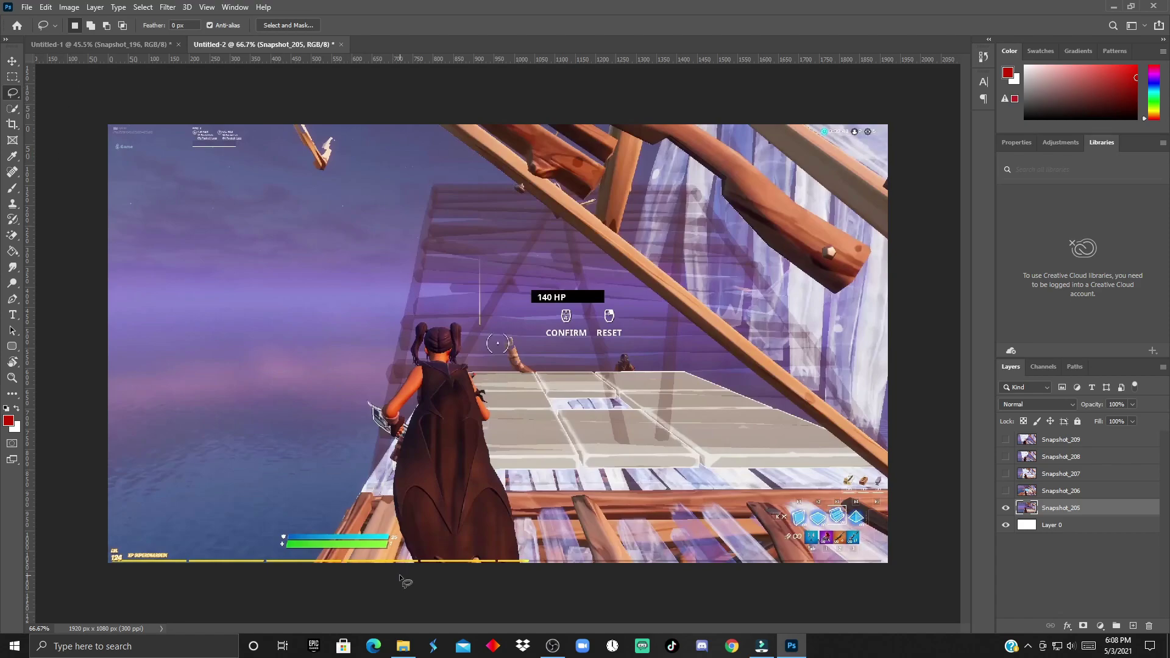
mouse_move(381, 525)
left_mouse_down()
mouse_move(368, 448)
mouse_move(377, 377)
mouse_move(430, 307)
mouse_move(467, 318)
mouse_move(554, 399)
mouse_move(610, 610)
mouse_move(597, 657)
left_mouse_up()
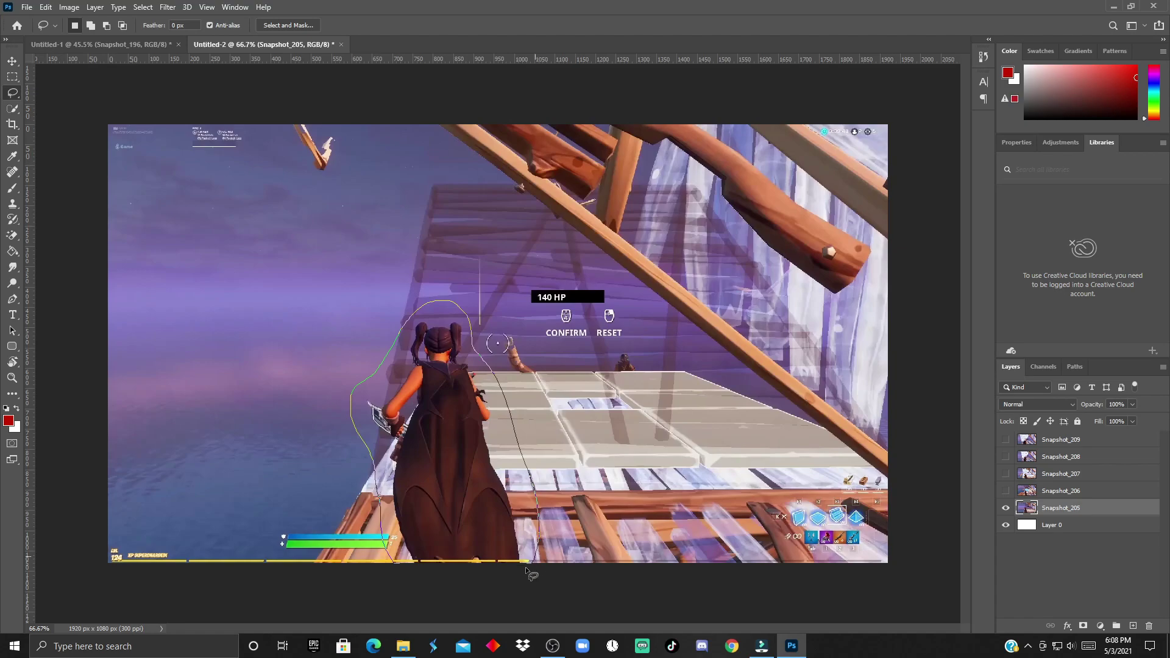
left_click_drag(395, 567, 394, 566)
Remove the selected character with Content-Aware Fill, using the Rectangular sampling area and output to the current layer.
right_click(461, 403)
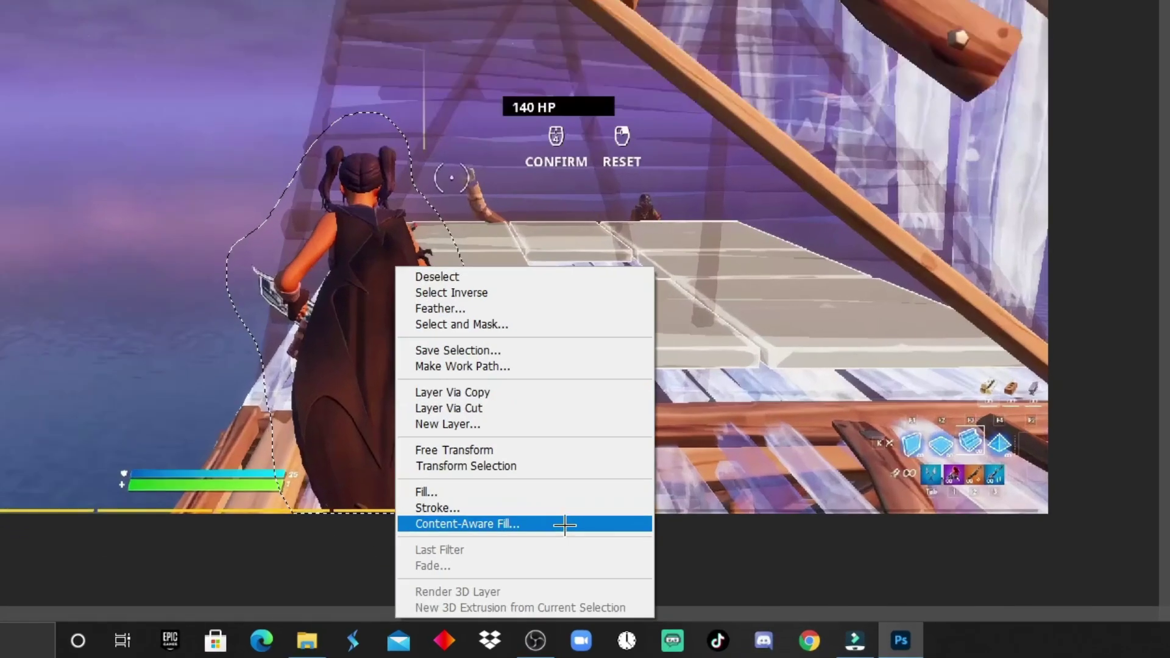
left_click(524, 570)
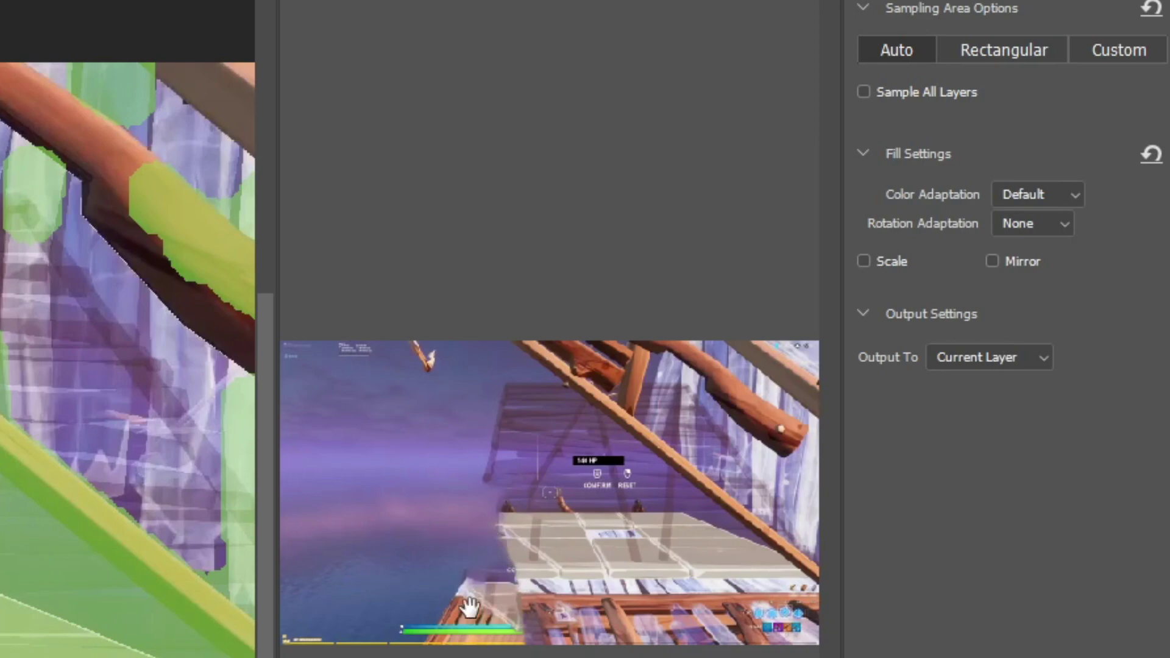
left_click(991, 48)
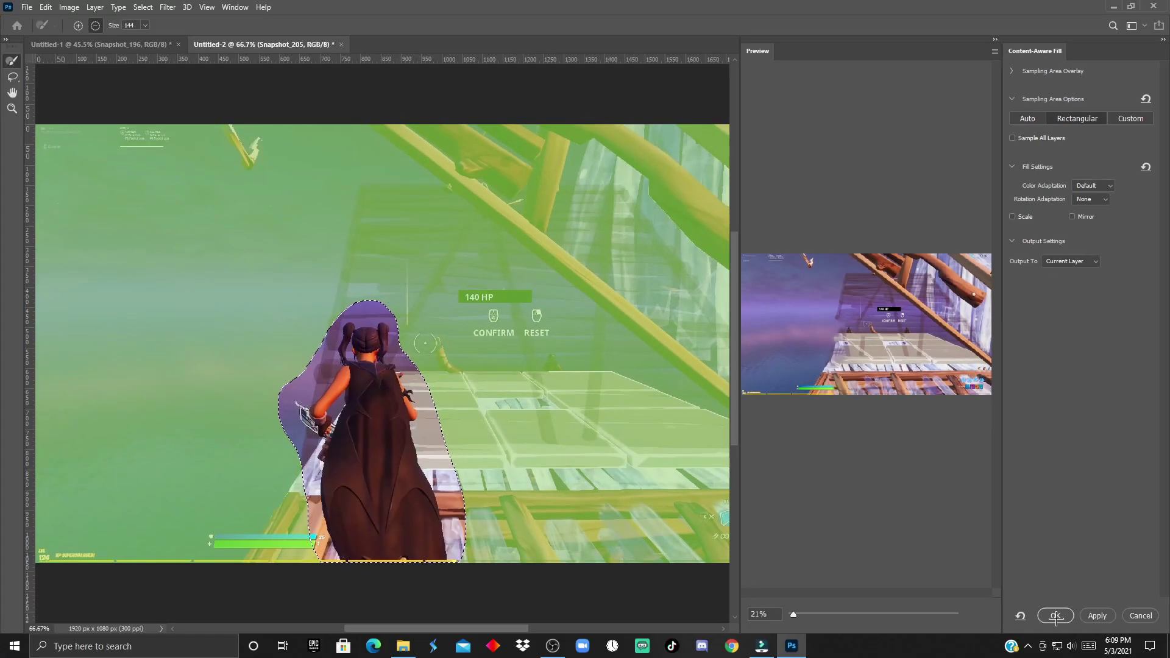
left_click(1056, 615)
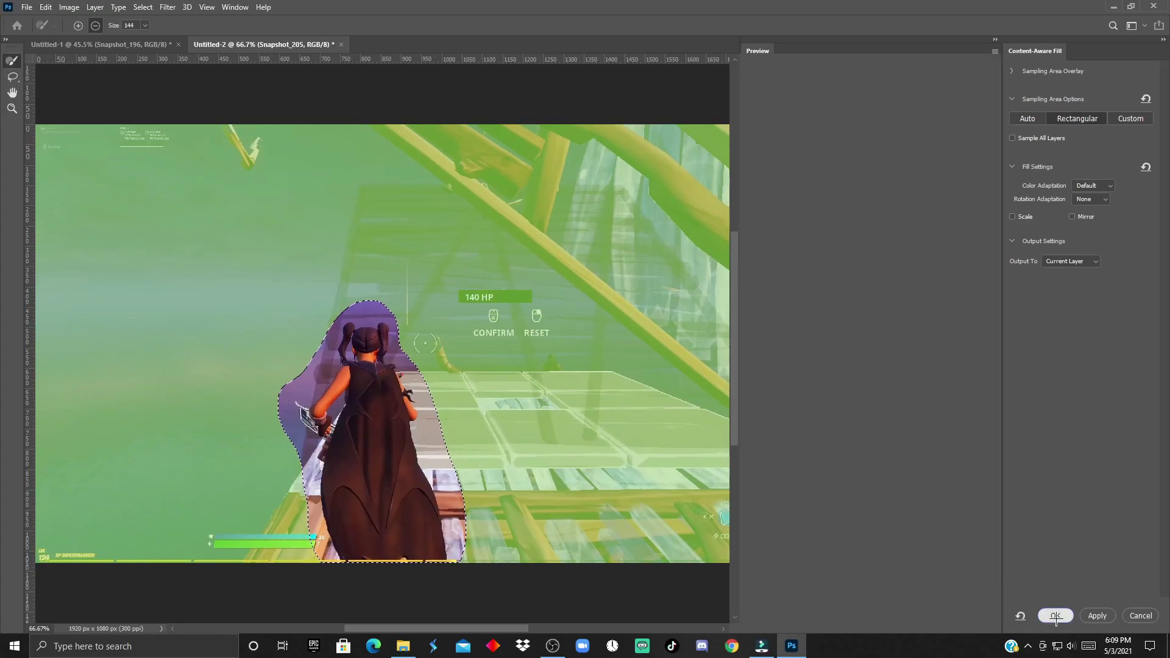
Quick-export the cleaned Snapshot_205 frame as a PNG named 1 into a new folder under Pictures.
left_click(28, 7)
mouse_move(76, 183)
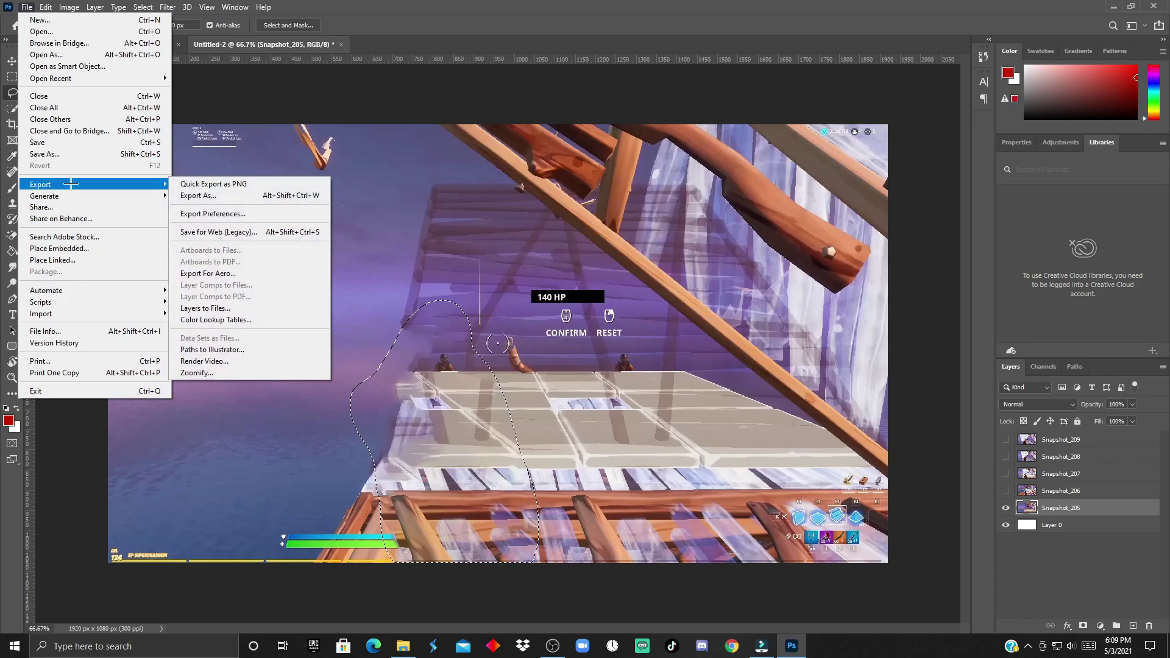
left_click(207, 184)
right_click(365, 200)
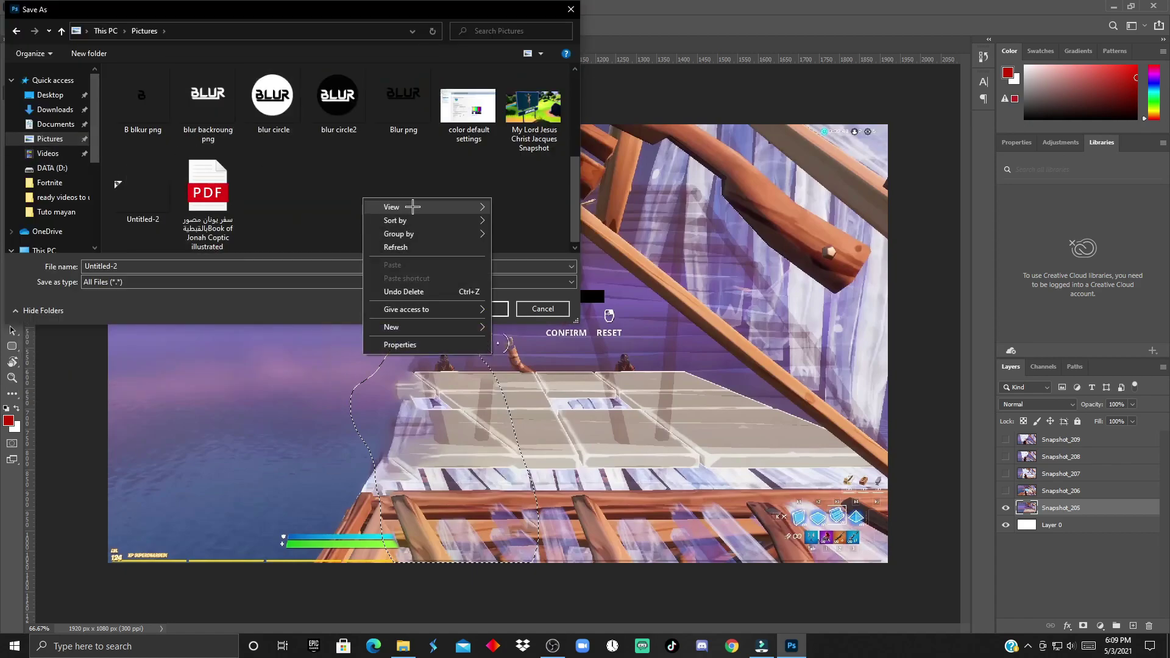
left_click(363, 196)
right_click(364, 196)
mouse_move(429, 327)
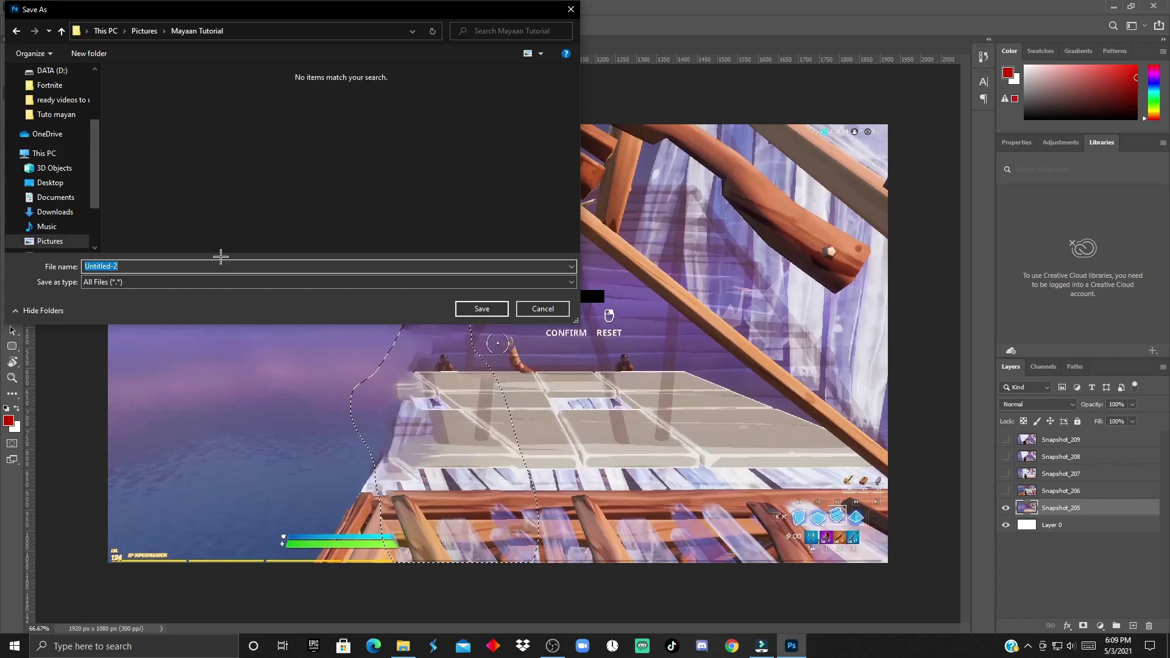
type("1")
left_click(479, 309)
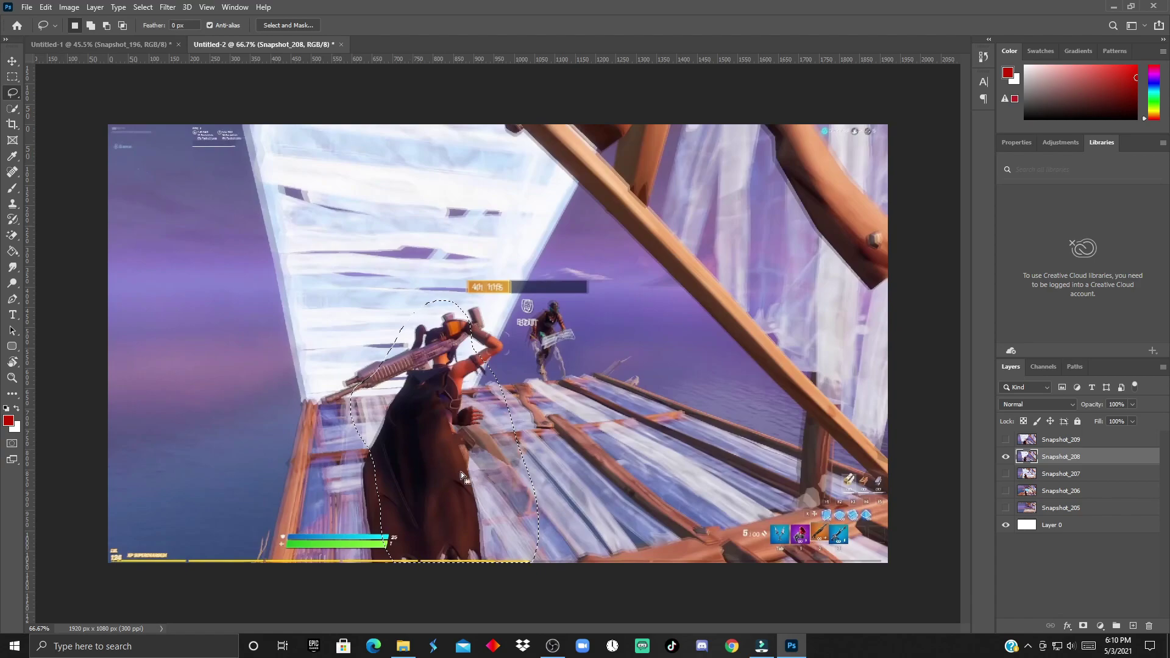
Drop the old selection and outline the character on the Snapshot_208 layer with the Lasso tool.
key("ctrl+d")
left_click_drag(492, 297, 504, 317)
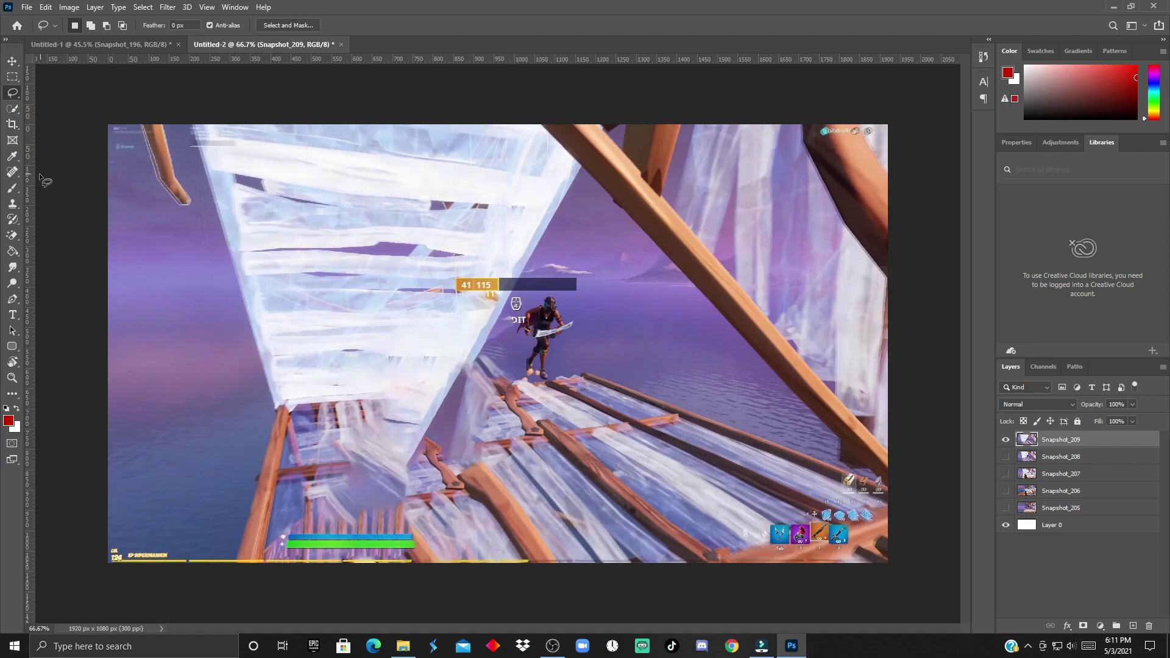
Clone nearby planks over the smeared floor just beside the wall's lower edge on Snapshot_209 with the Clone Stamp.
left_click(13, 204)
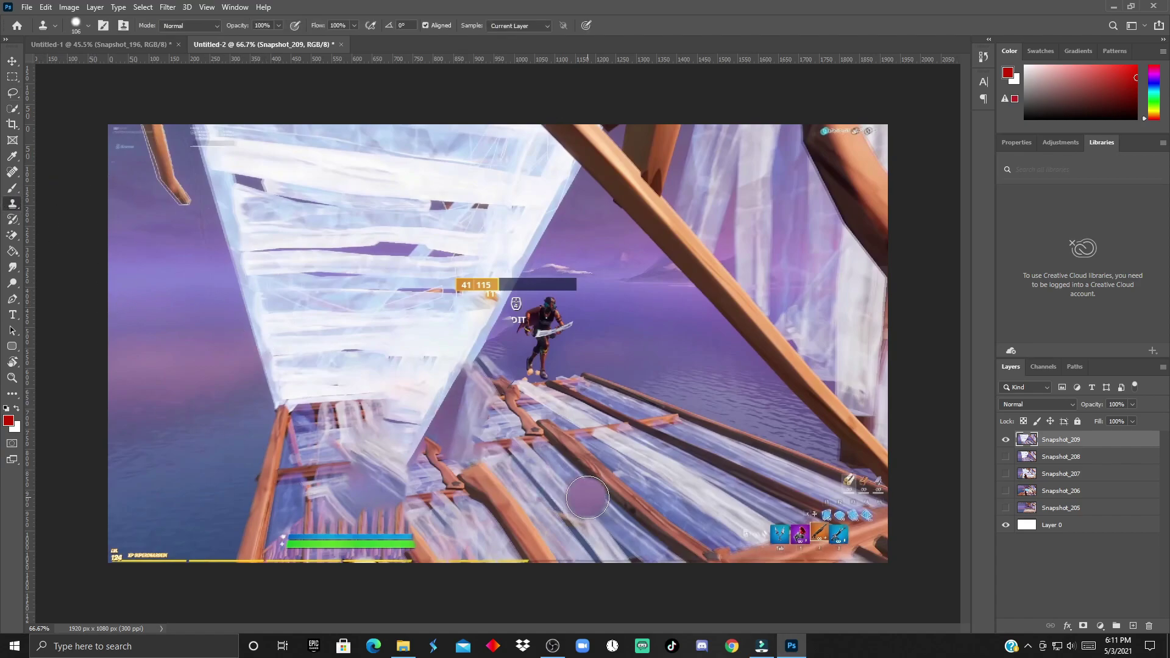
key("alt")
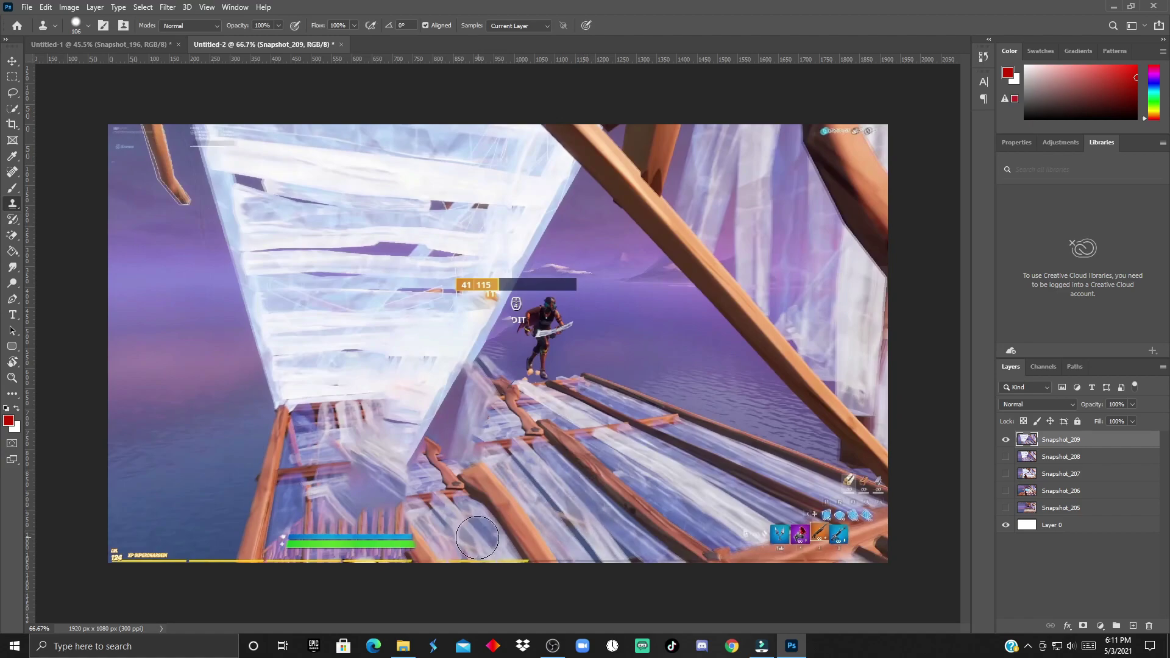
key("alt")
left_click(489, 492, "alt")
left_click(477, 474)
left_click(526, 424, "alt")
left_click_drag(488, 402, 449, 419)
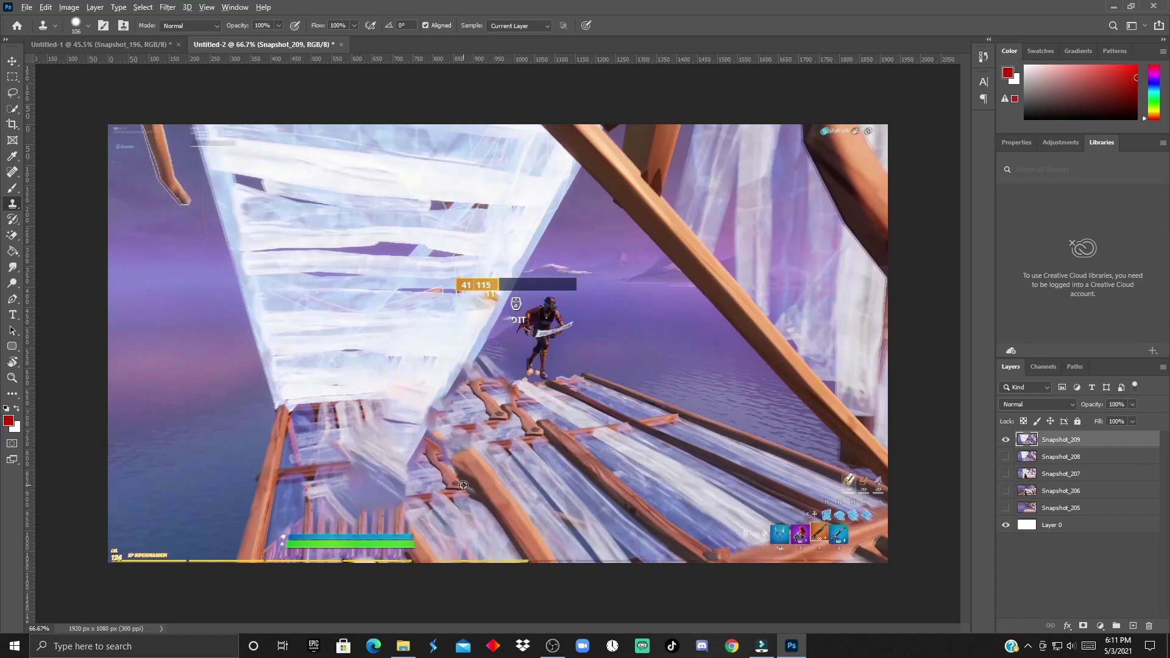
Clone wooden floor texture over the remaining smears below the wall and above the health bar on Snapshot_209.
left_click(455, 487, "alt")
mouse_move(393, 492)
left_mouse_down()
mouse_move(384, 457)
mouse_move(426, 421)
mouse_move(458, 438)
left_mouse_up()
left_click(464, 423, "alt")
left_click(345, 492)
left_click(483, 483, "alt")
mouse_move(416, 471)
left_mouse_down()
mouse_move(402, 479)
mouse_move(393, 460)
mouse_move(335, 442)
mouse_move(325, 423)
left_mouse_up()
left_click(296, 457, "alt")
left_click(322, 440, "alt")
left_click(304, 439)
key("ctrl+z")
left_click_drag(336, 484, 312, 522)
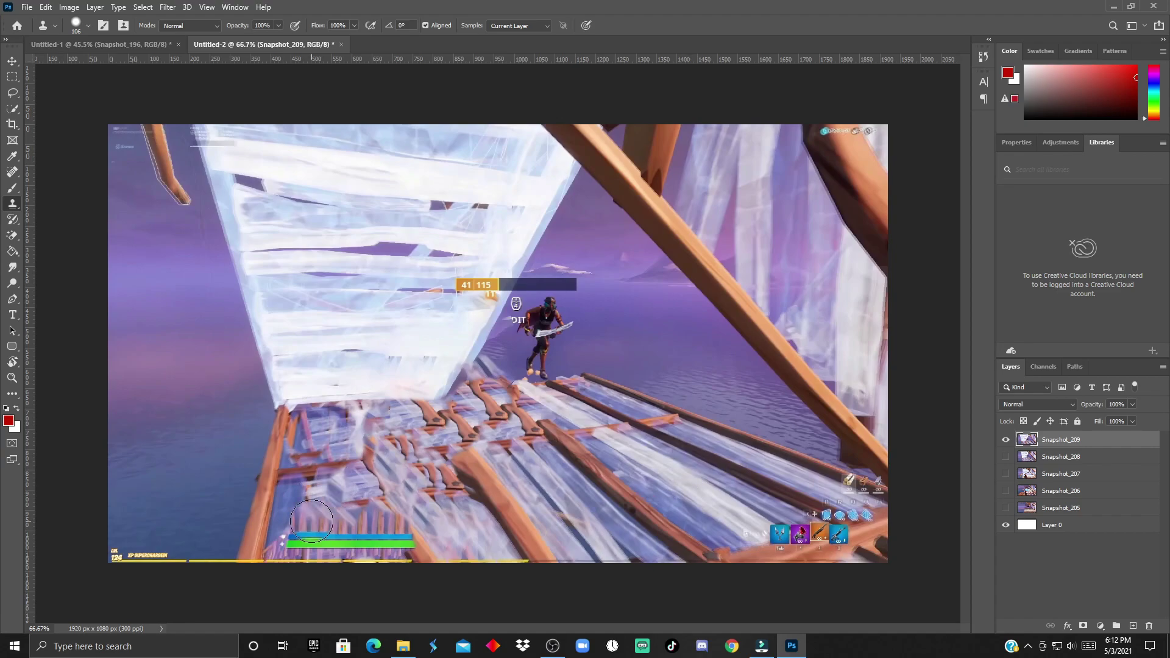
Switch to Filmora and bring cleaned images 1 to 5 from the Mayaan Tutorial folder into the sc media folder.
key("alt+Tab")
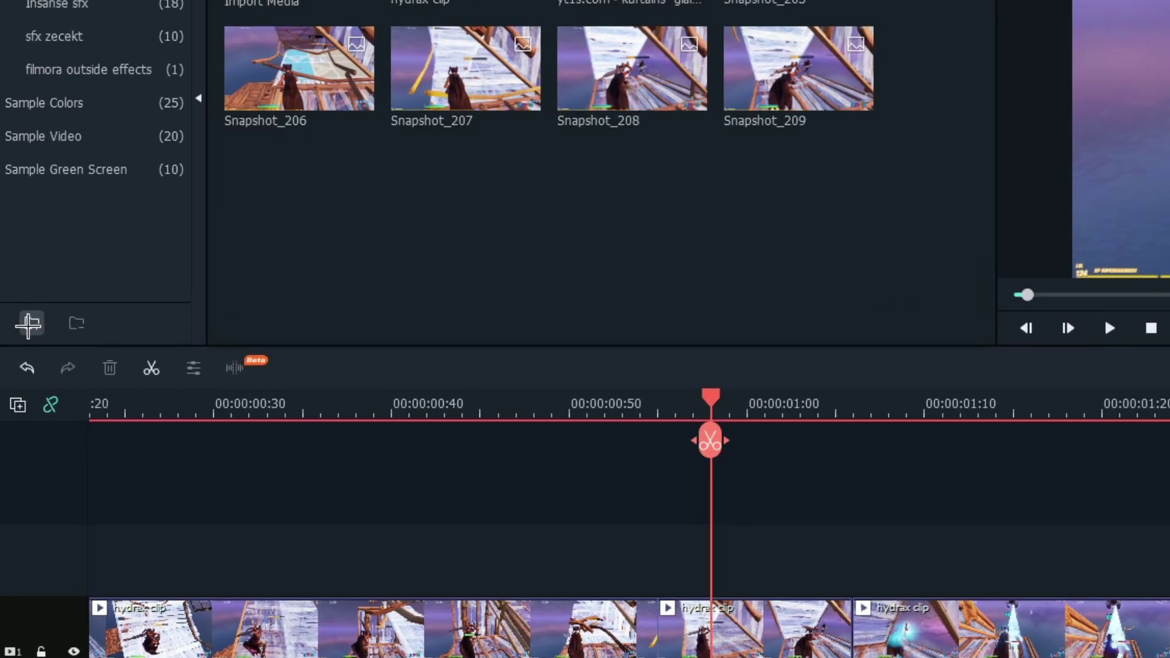
left_click(28, 324)
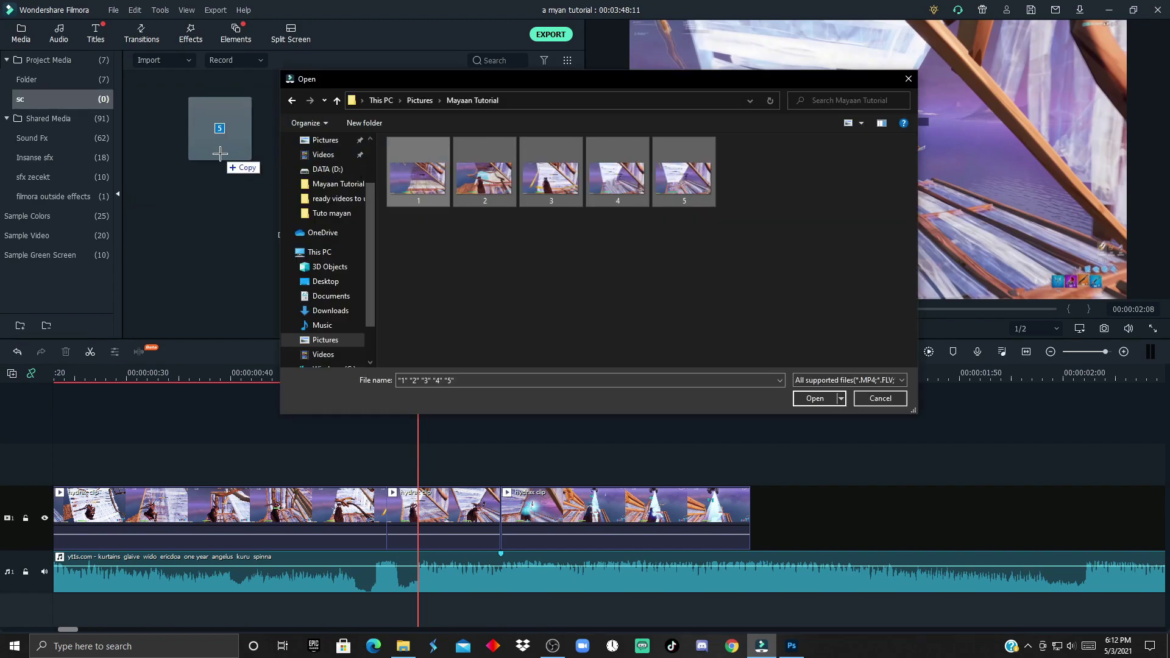
left_click_drag(220, 154, 220, 155)
left_click(880, 398)
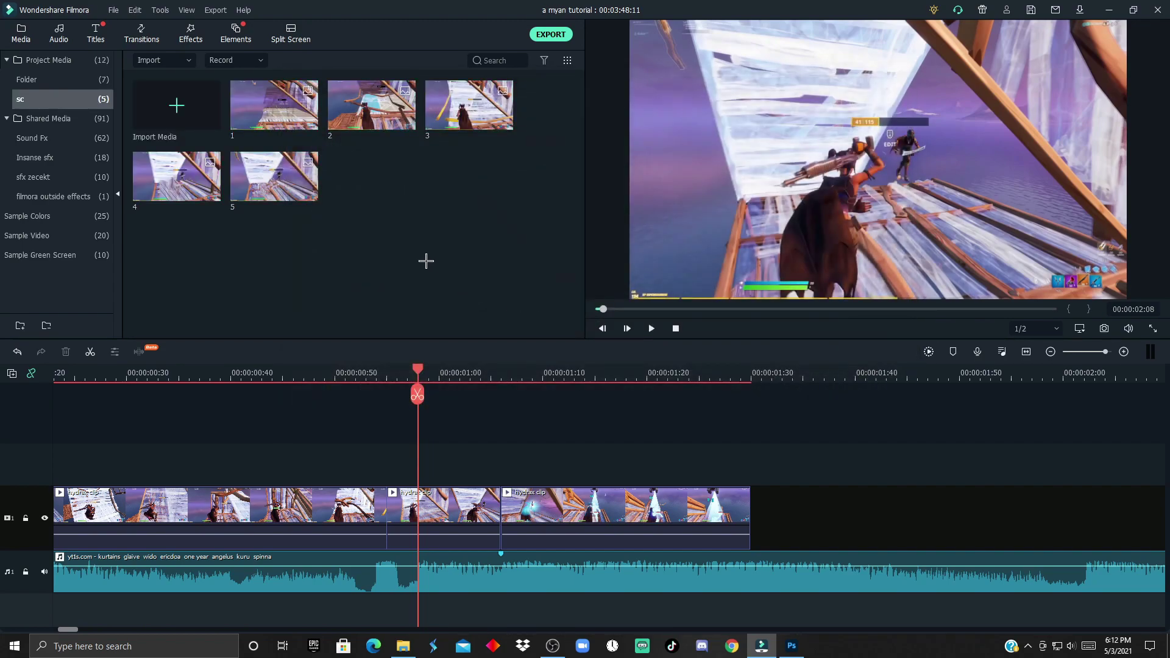
Place image 1 on the track above the hydrax clip at 00:00:02:00 and trim it to one frame.
left_click_drag(452, 370, 526, 383)
left_click_drag(419, 366, 273, 366)
left_click(311, 493)
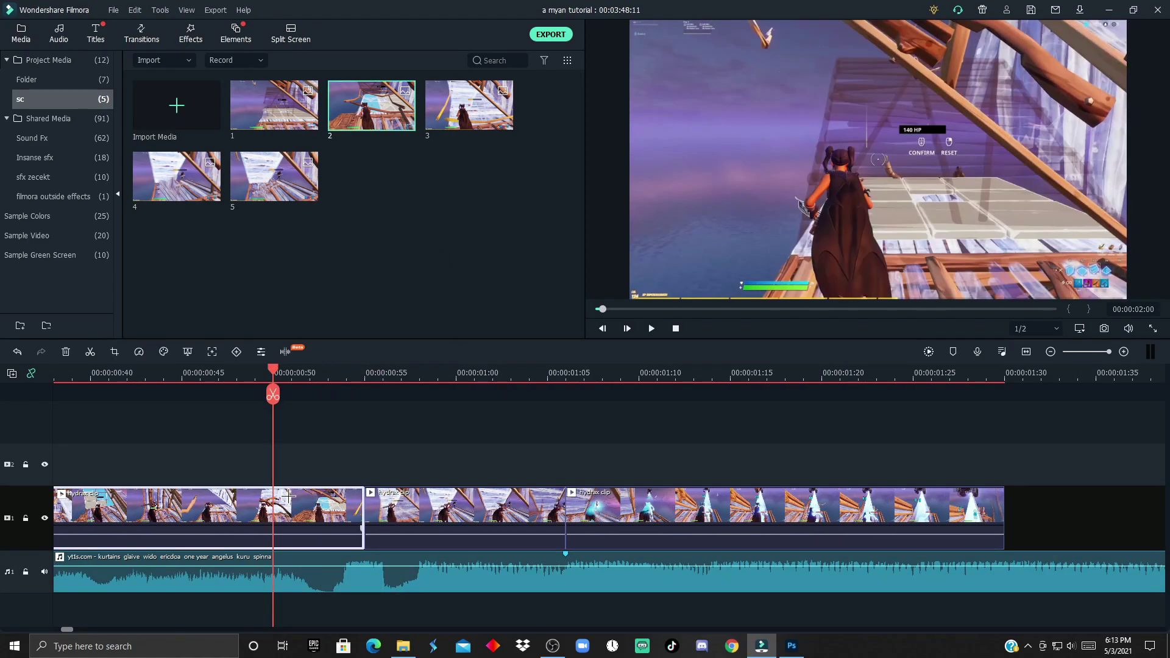
left_click_drag(269, 122, 268, 466)
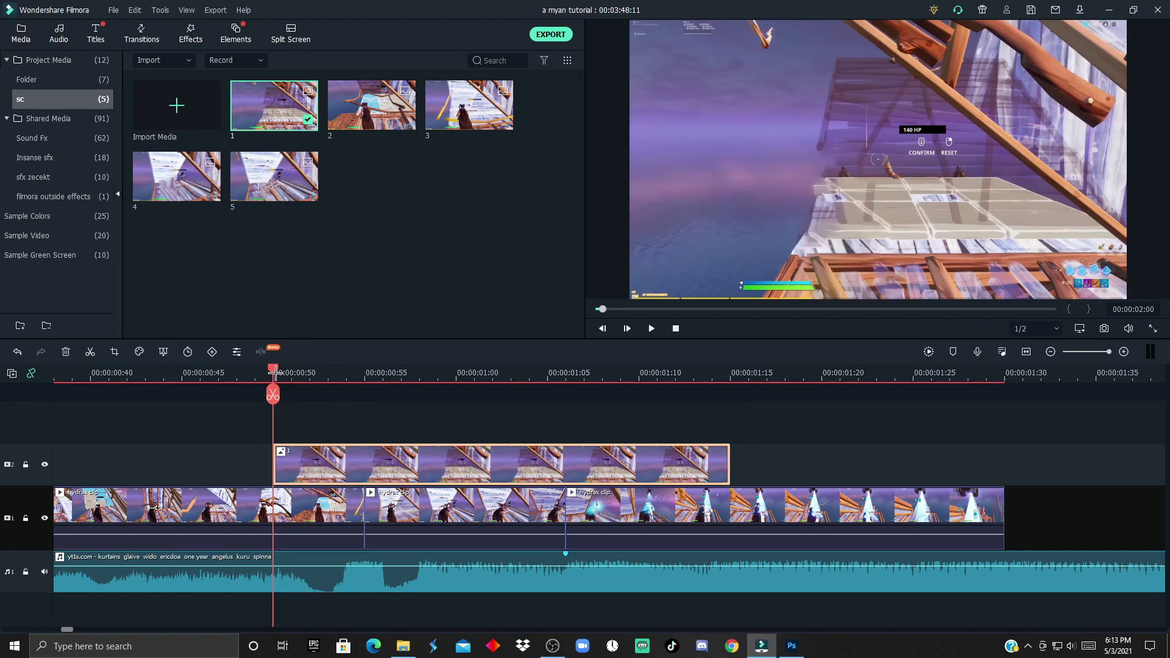
left_click(293, 372)
key("ctrl+b")
key("Delete")
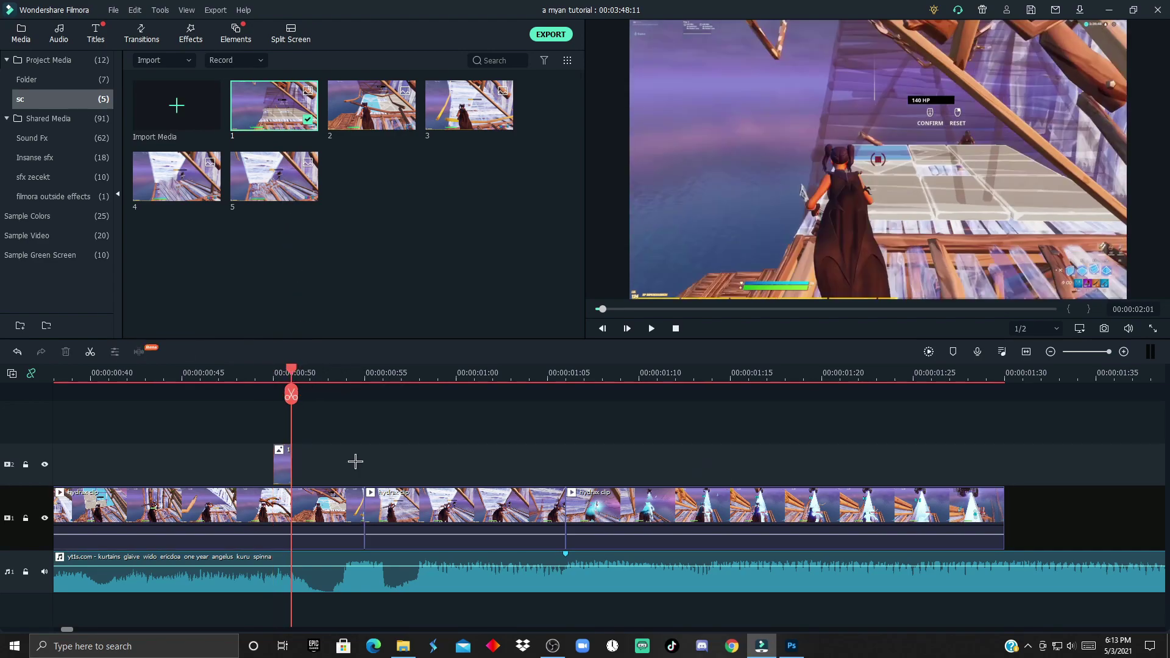
Check the frame rate options in the project settings and close them without changes.
left_click(112, 8)
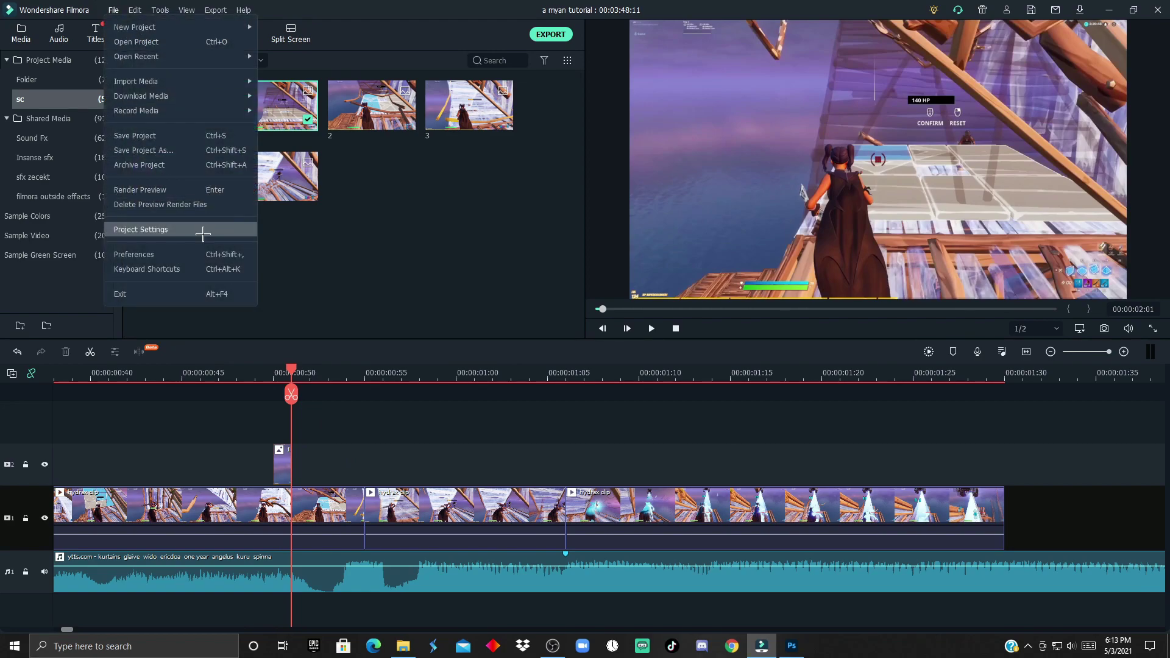
left_click(214, 231)
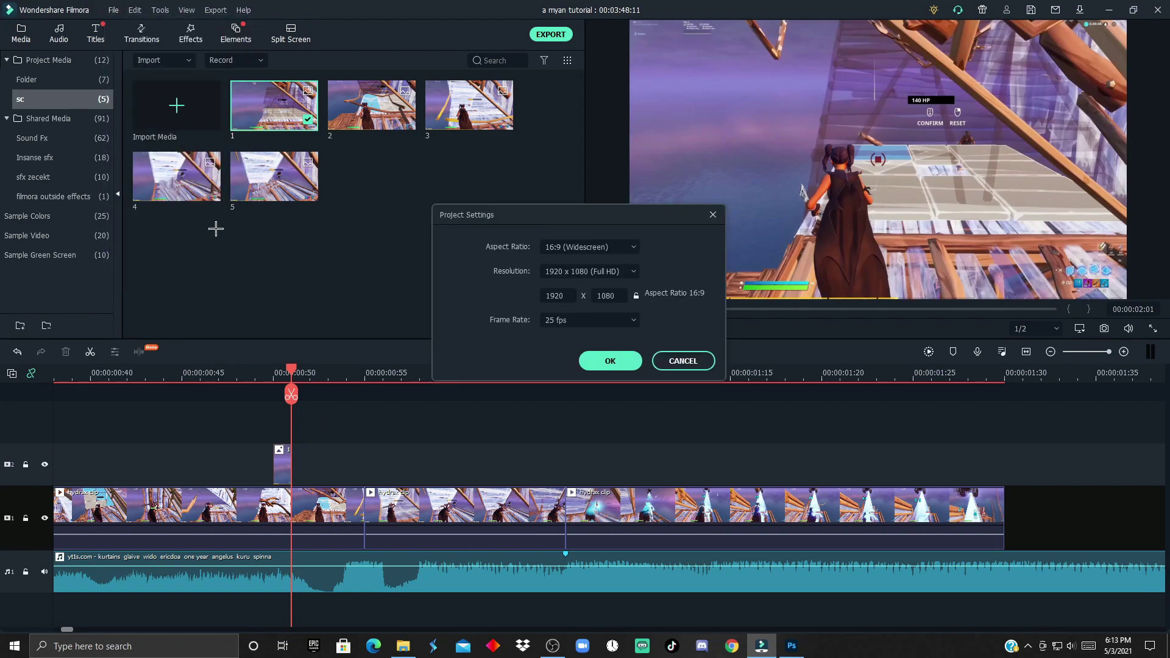
left_click(607, 321)
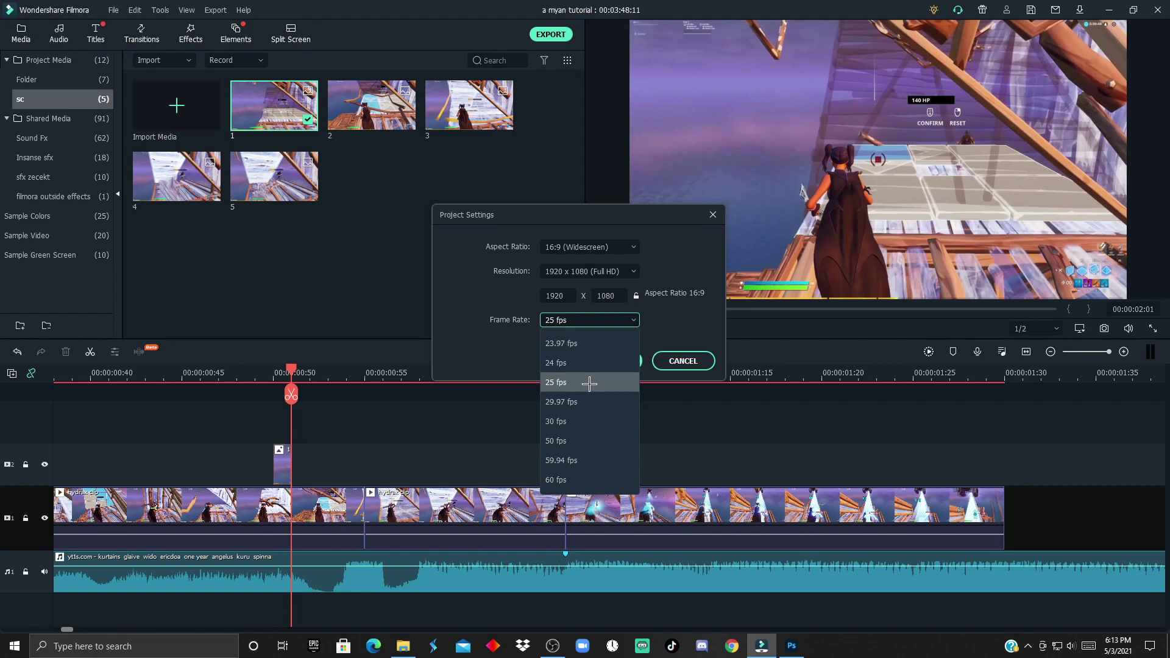
left_click(695, 361)
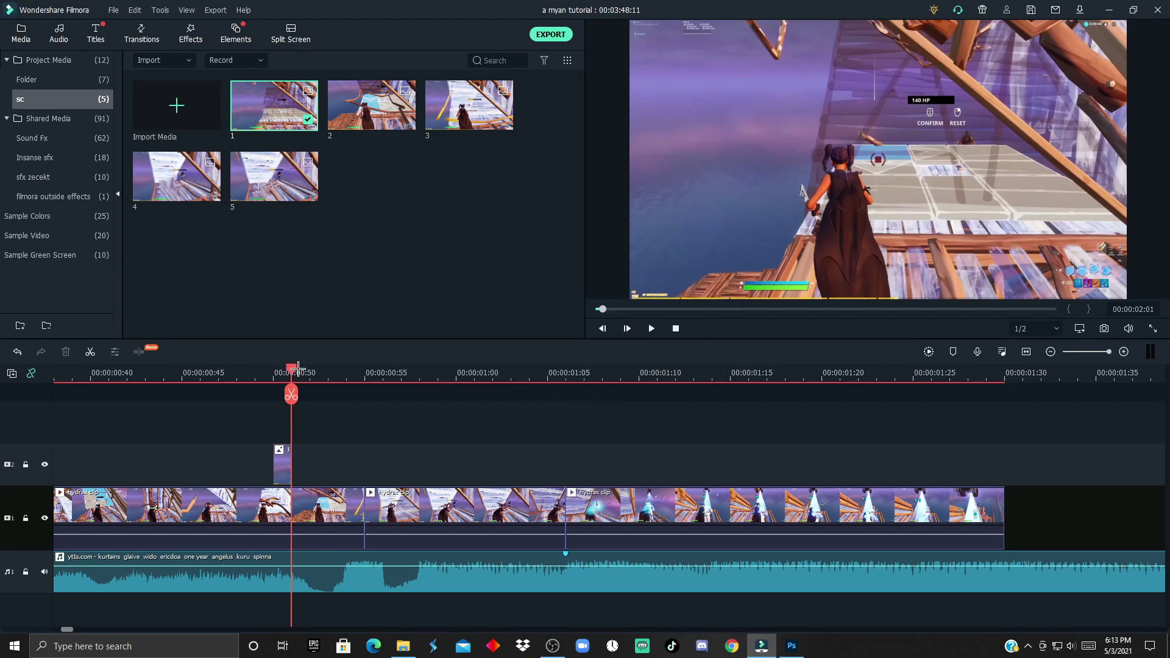
Place image 2 above the hydrax clip at 00:00:02:02 and trim it to one frame.
left_click(310, 373)
left_click_drag(372, 105, 314, 463)
left_click(327, 373)
left_click(329, 394)
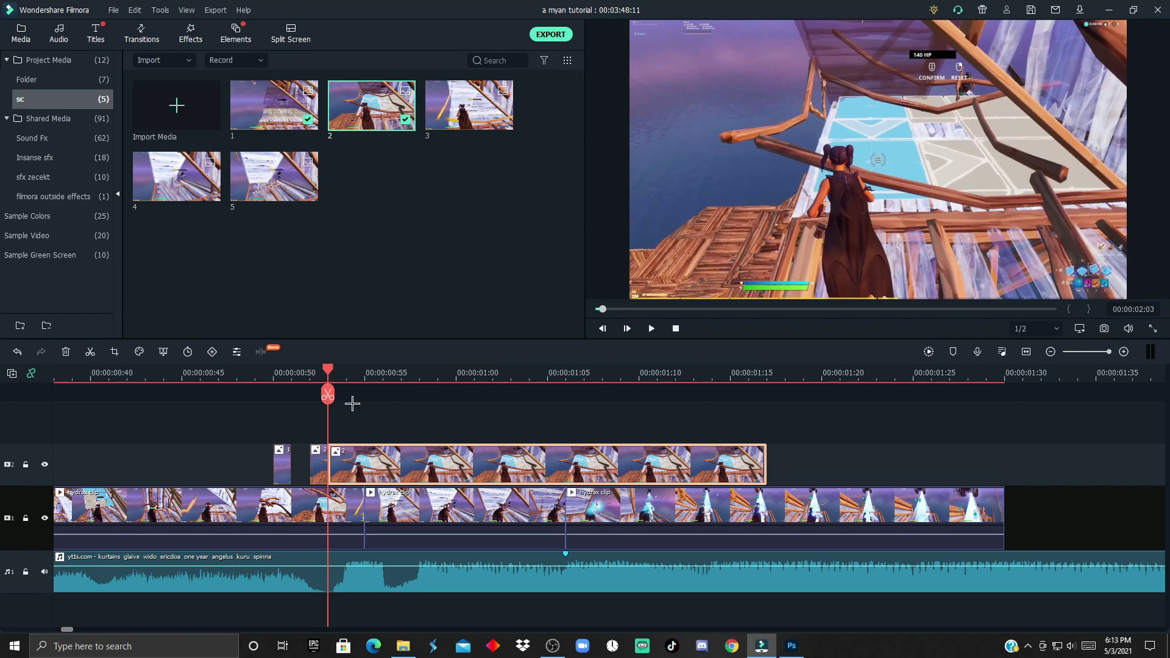
key("Delete")
Place image 3 above the hydrax clip at 00:00:02:04 and trim it to one frame.
left_click(347, 373)
left_click_drag(469, 105, 350, 463)
left_click(365, 373)
left_click(364, 394)
key("Delete")
Place image 4 above the hydrax clip at 00:00:02:06 and trim it to one frame.
left_click_drag(177, 176, 396, 464)
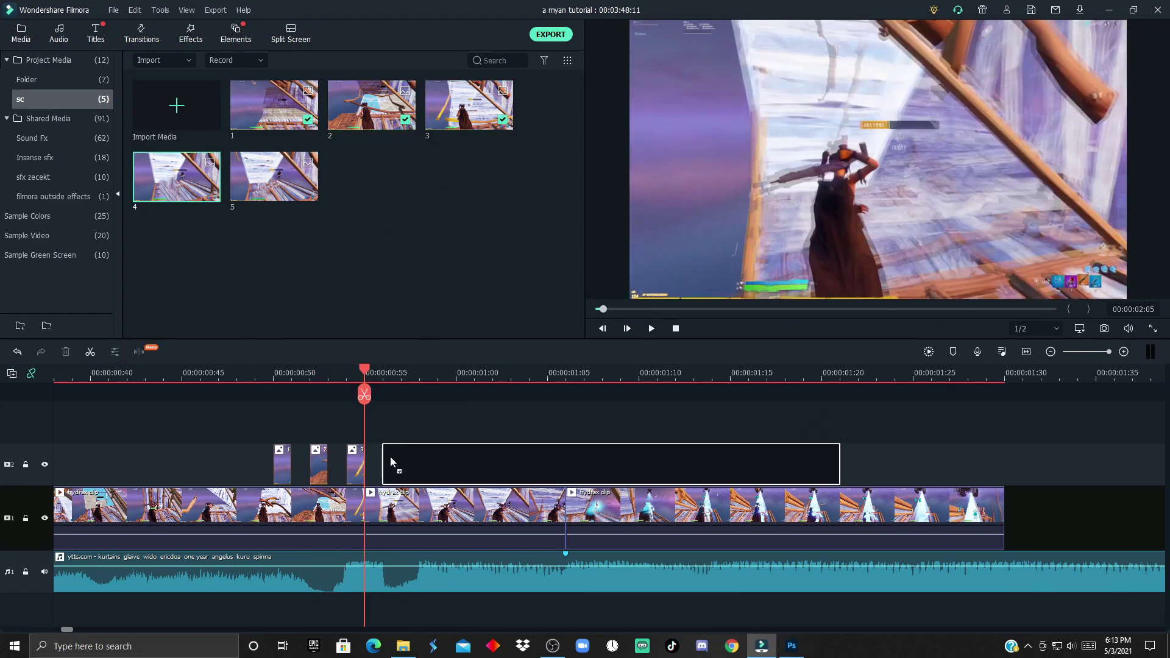
left_click(400, 372)
left_click(401, 395)
key("Delete")
Place image 5 above the hydrax clip at 00:00:02:08 and trim it to one frame.
left_click(420, 372)
left_click_drag(275, 176, 448, 463)
left_click(438, 377)
left_click(437, 394)
left_click(478, 460)
key("Delete")
Save the project and render the timeline preview.
key("ctrl+s")
left_click(928, 352)
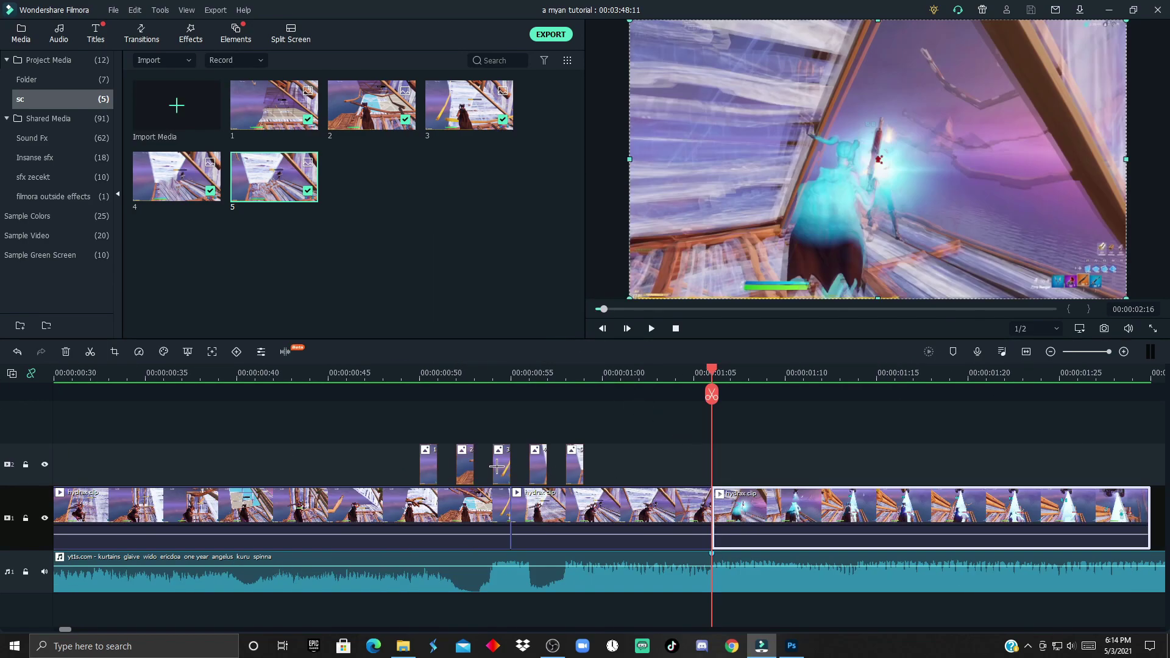
Animate the last hydrax clip's scale from 166.88% at its start through 115.92% at 00:00:02:18 back to 100%.
double_click(765, 511)
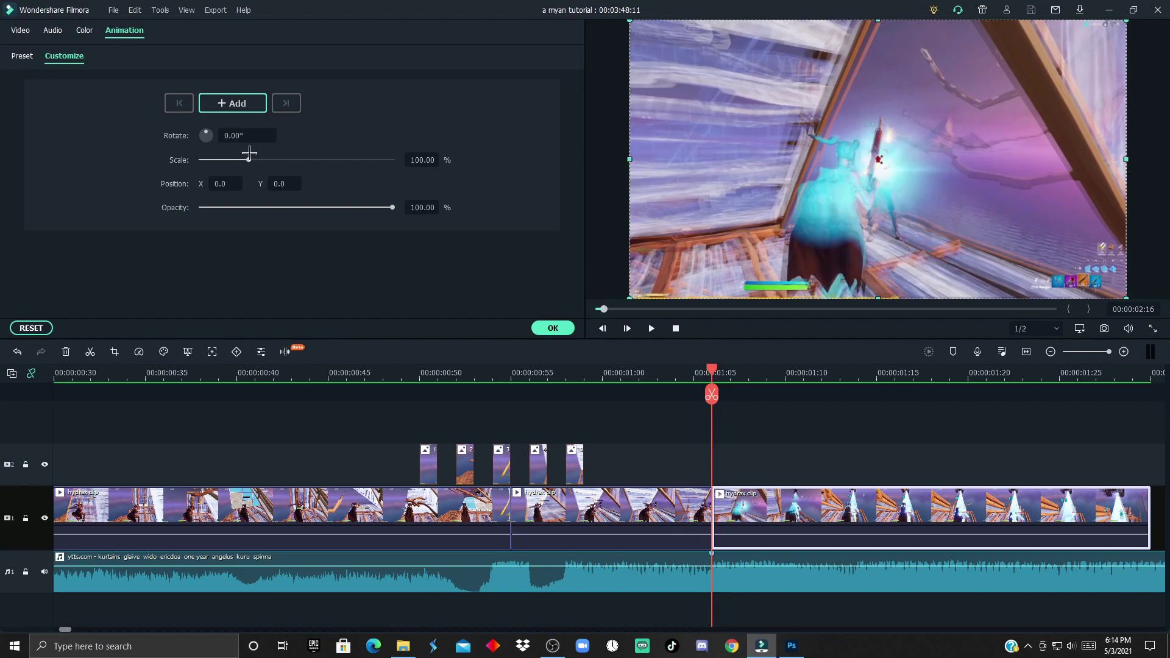
left_click_drag(248, 160, 281, 162)
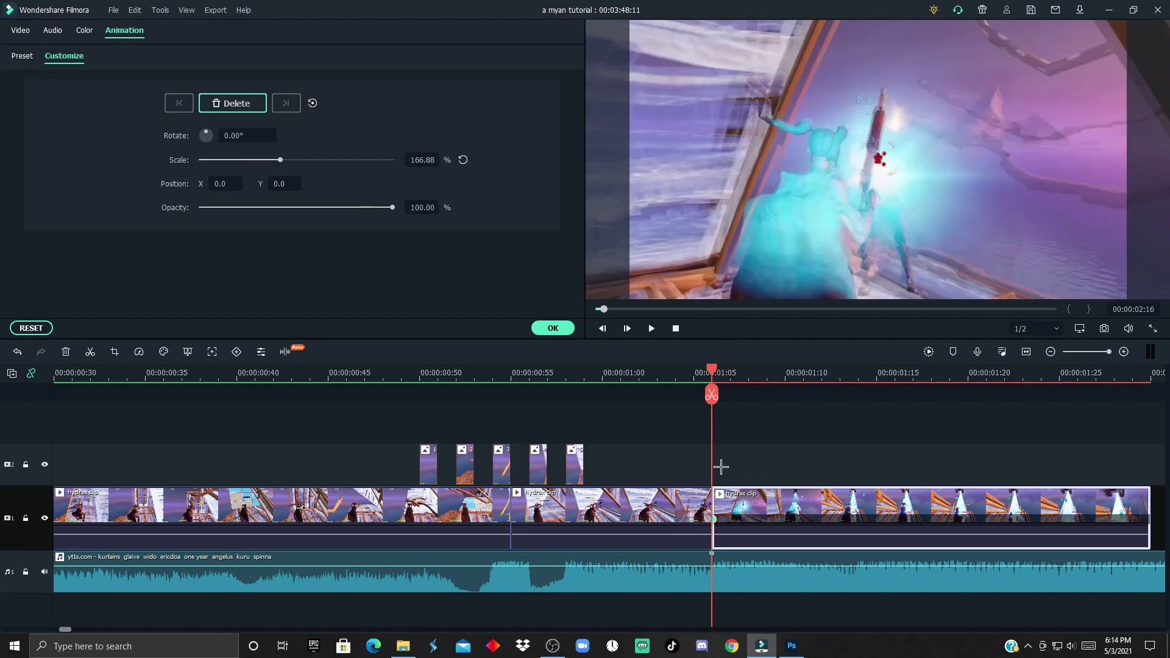
left_click_drag(712, 368, 749, 393)
left_click(463, 160)
left_click_drag(267, 160, 256, 160)
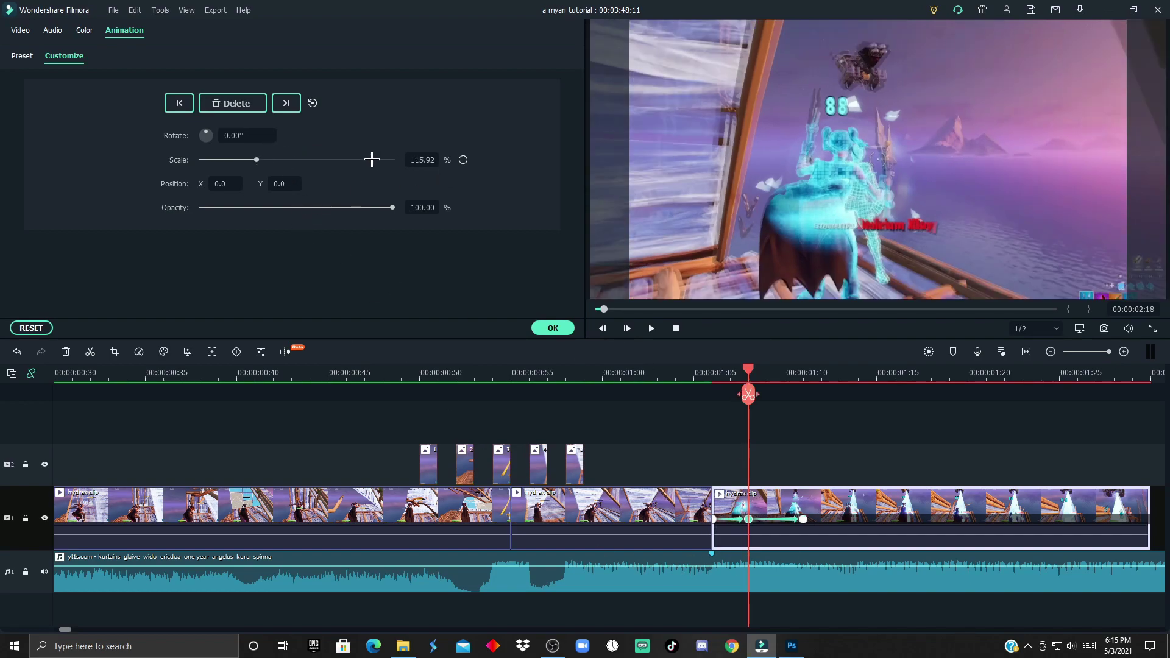
left_click_drag(749, 368, 681, 415)
left_click(549, 328)
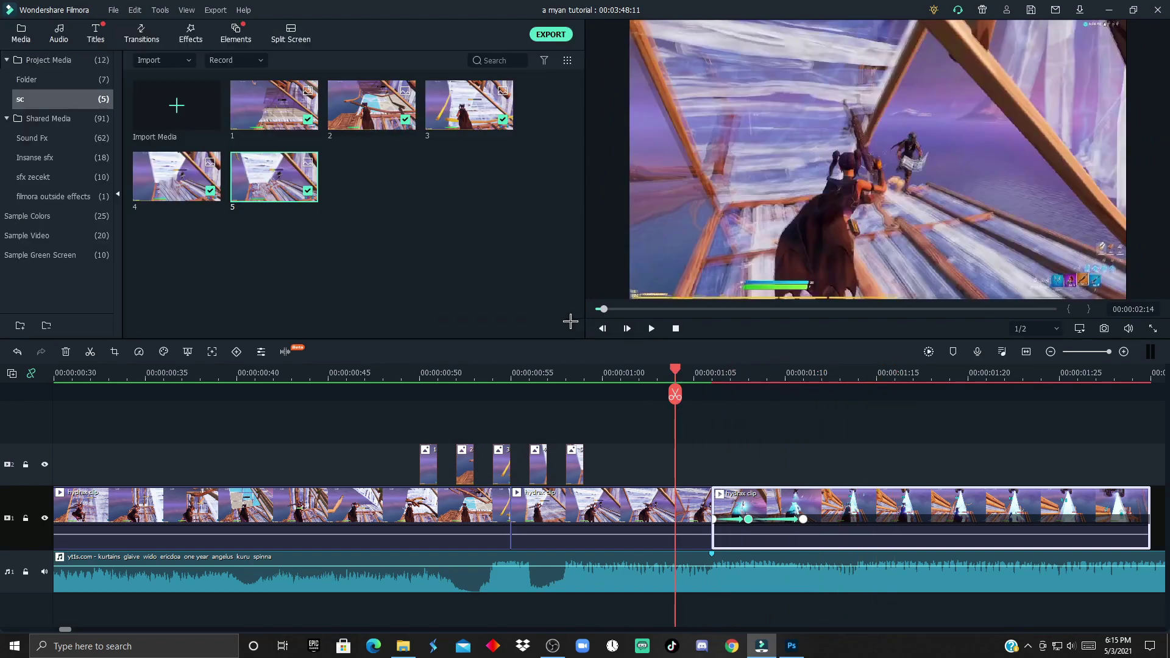
Overlay the Up-Down 1 shake effect across the cut to the last hydrax clip and shorten it to about seven frames.
left_click(190, 32)
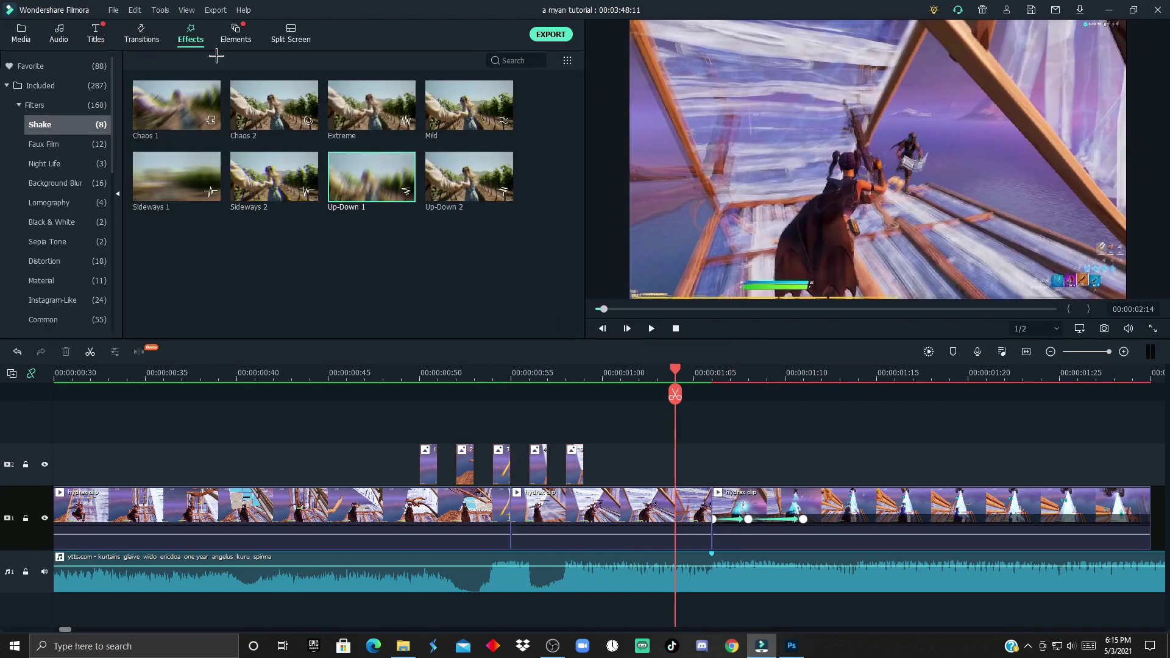
left_click_drag(353, 189, 701, 463)
double_click(701, 463)
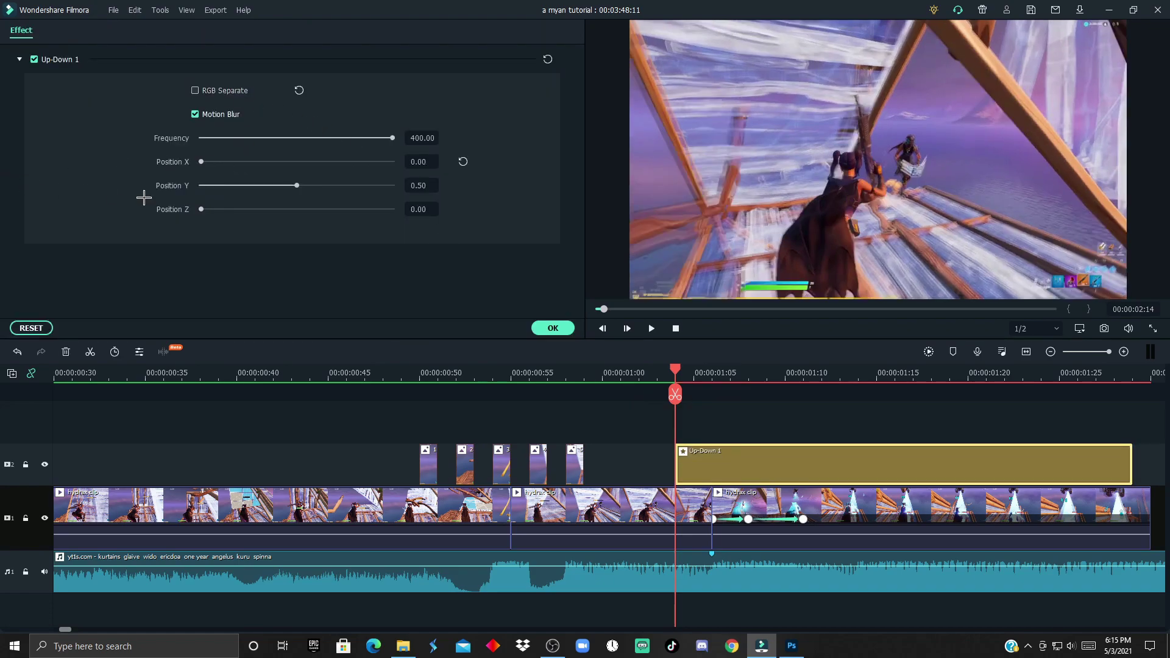
left_click_drag(675, 372, 803, 379)
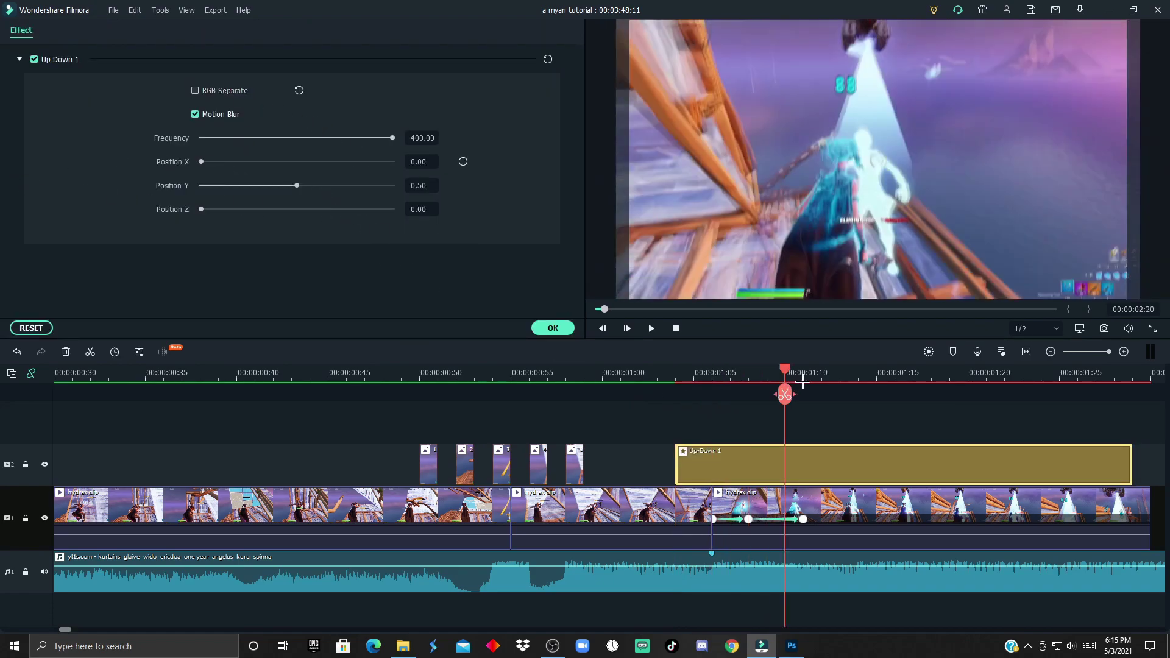
left_click(803, 394)
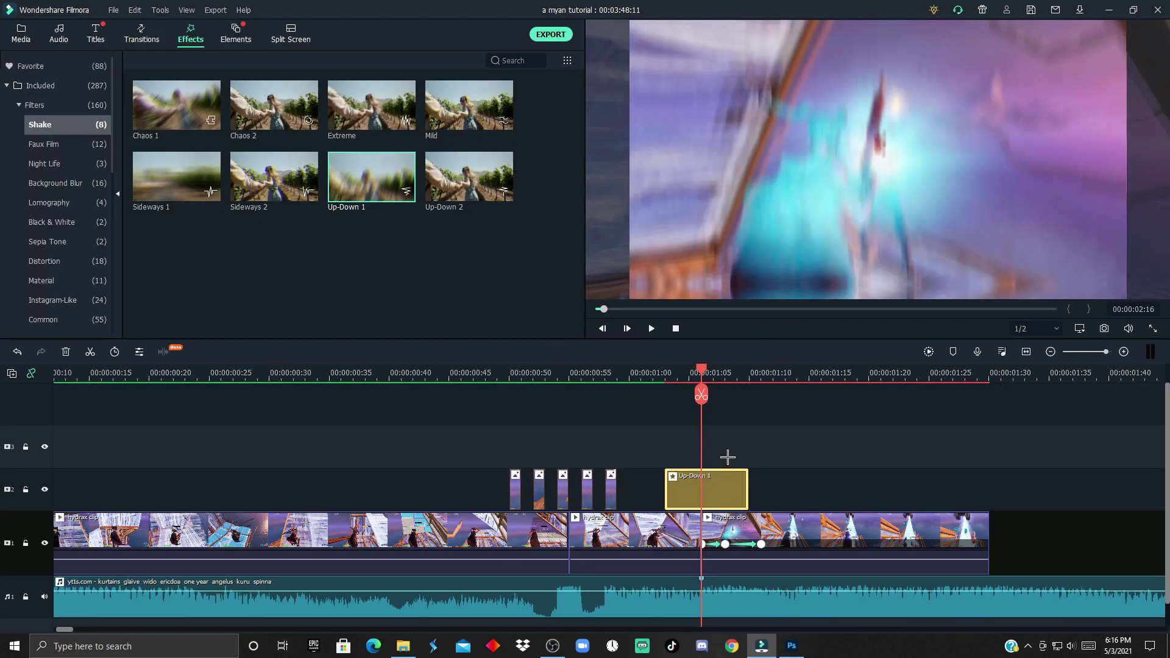
Move the playhead back to the start of the cleaned still images.
left_click(209, 437)
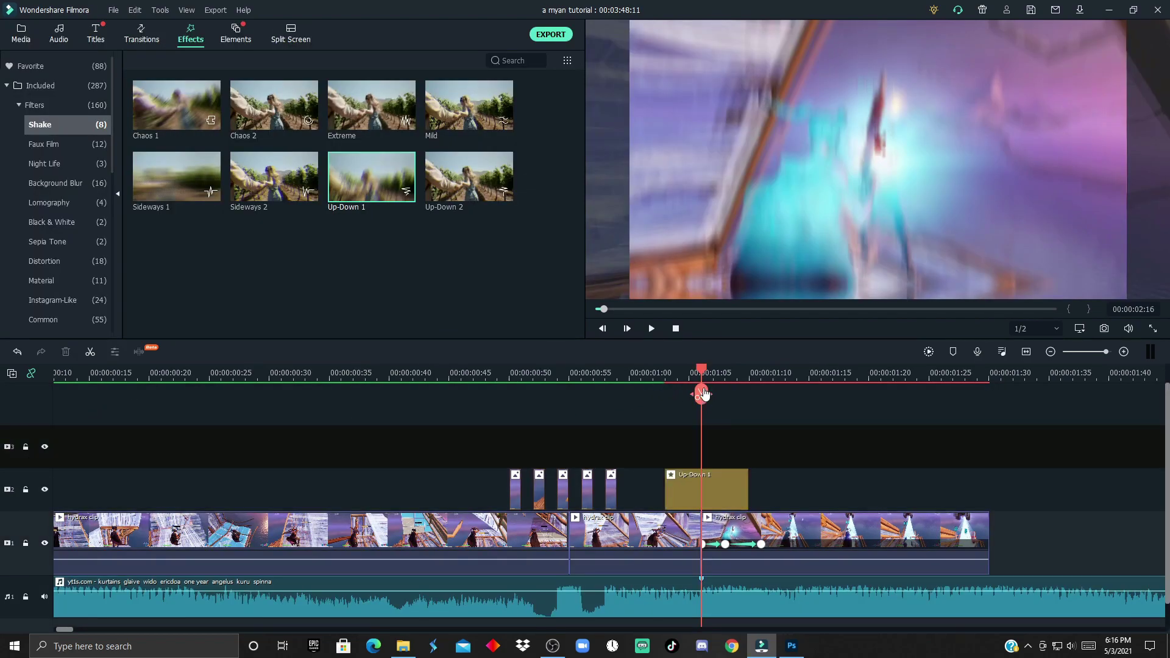
left_click_drag(701, 372, 510, 382)
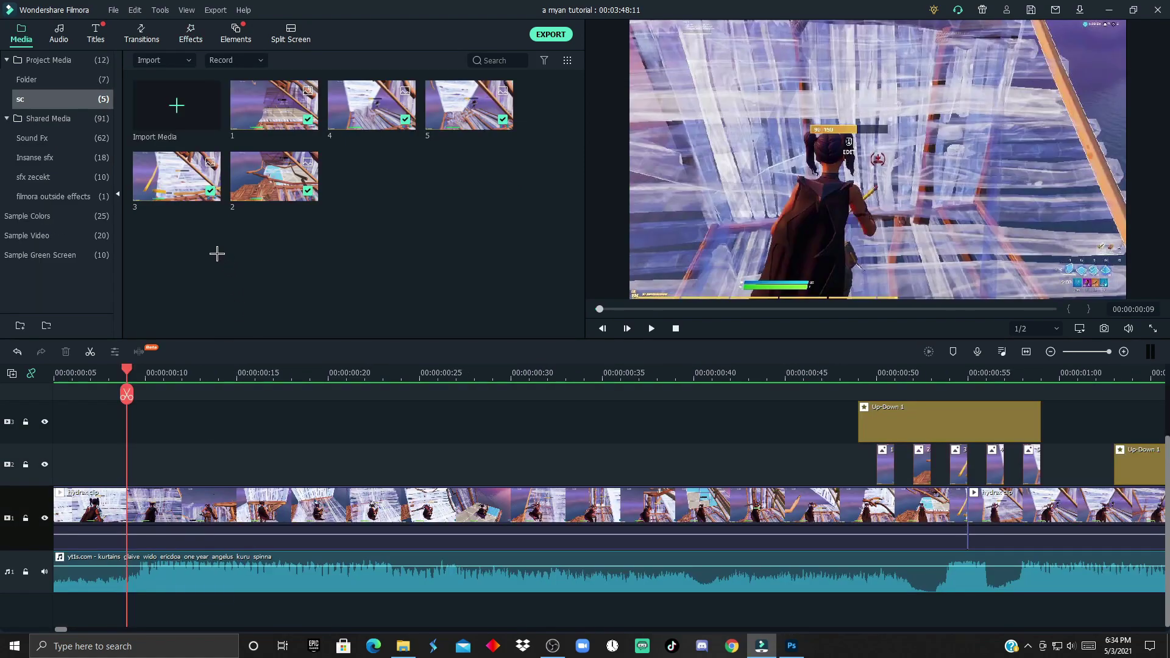
Split the hydrax clip at 00:00:00:09 and keyframe a zoom-out on the following part, reaching 100% scale at 00:00:00:13.
left_click(164, 503)
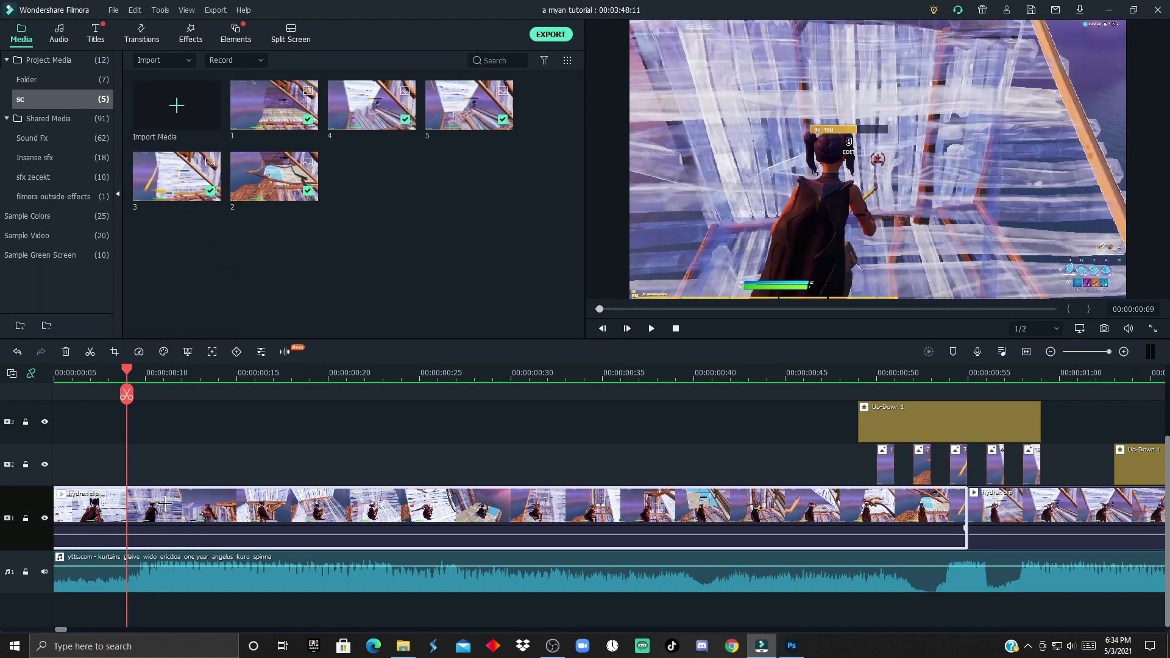
key("ctrl+b")
double_click(158, 503)
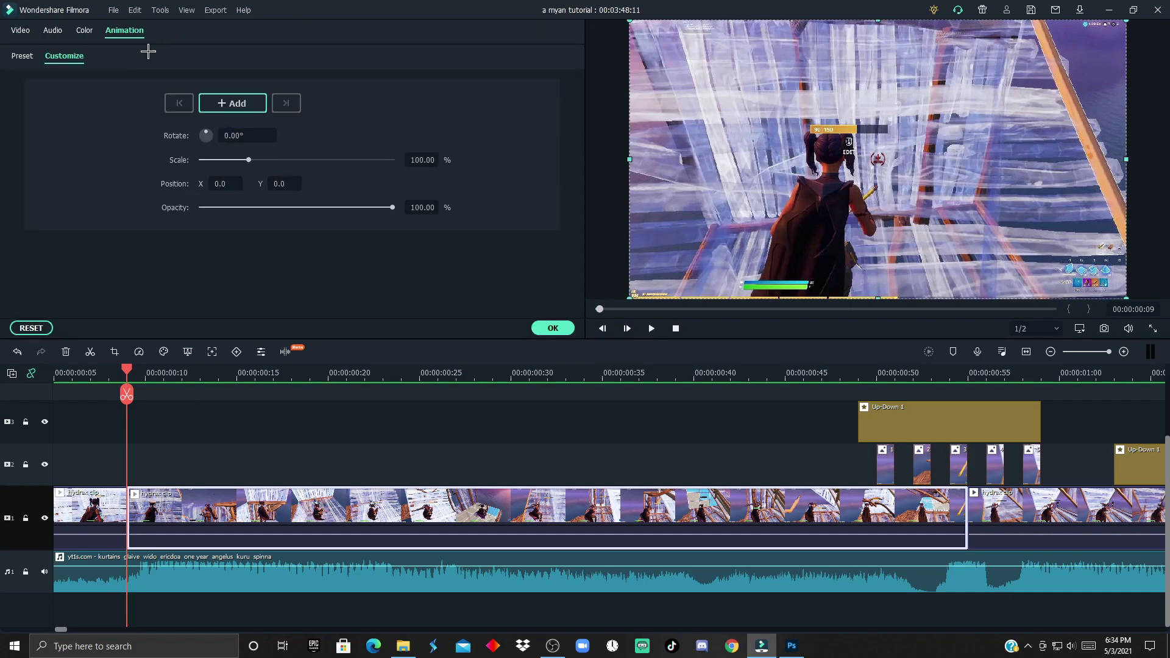
mouse_move(249, 160)
left_mouse_down()
mouse_move(281, 161)
mouse_move(268, 164)
left_mouse_up()
left_click_drag(133, 376, 200, 376)
left_click(463, 160)
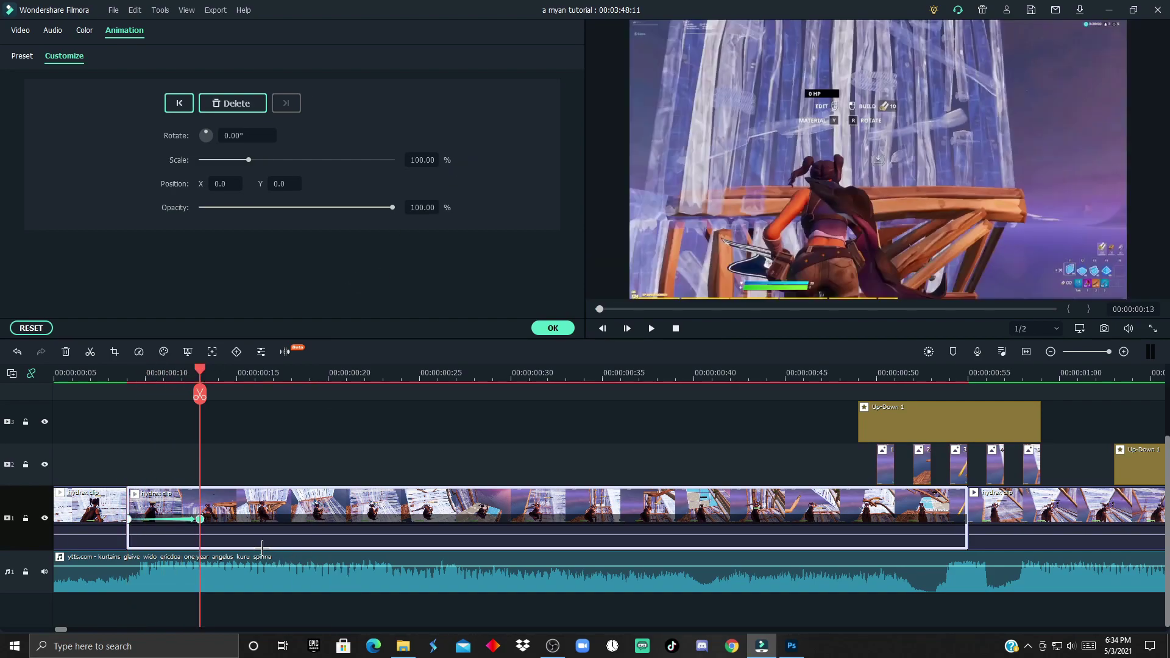
left_click_drag(203, 370, 126, 372)
left_click(553, 328)
Add the Up-Down 1 shake effect from 00:00:00:07 to 00:00:00:13 and set its frequency to 245.86.
left_click(191, 33)
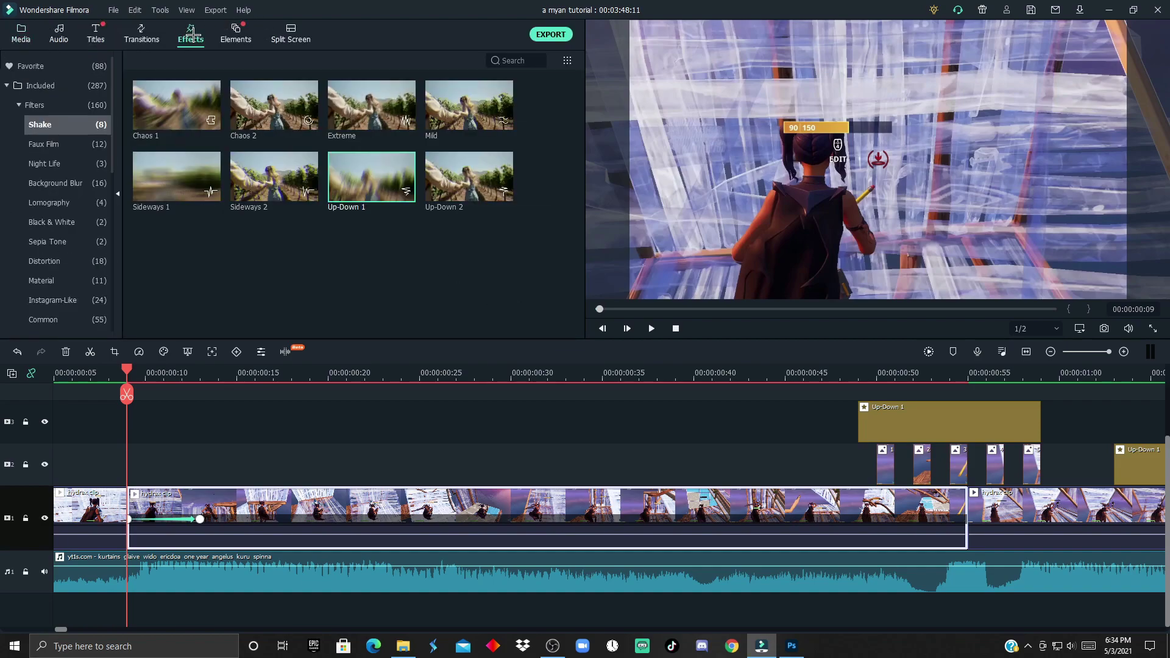
left_click_drag(372, 183, 77, 467)
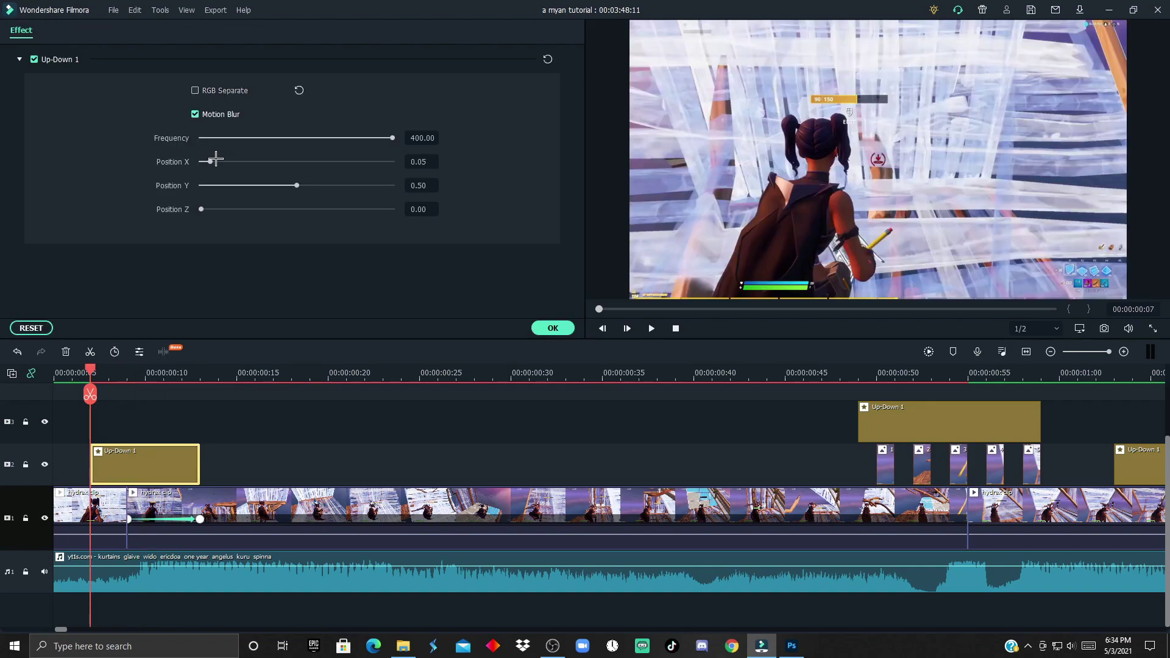
left_click_drag(216, 160, 33, 189)
left_click(319, 138)
left_click(553, 327)
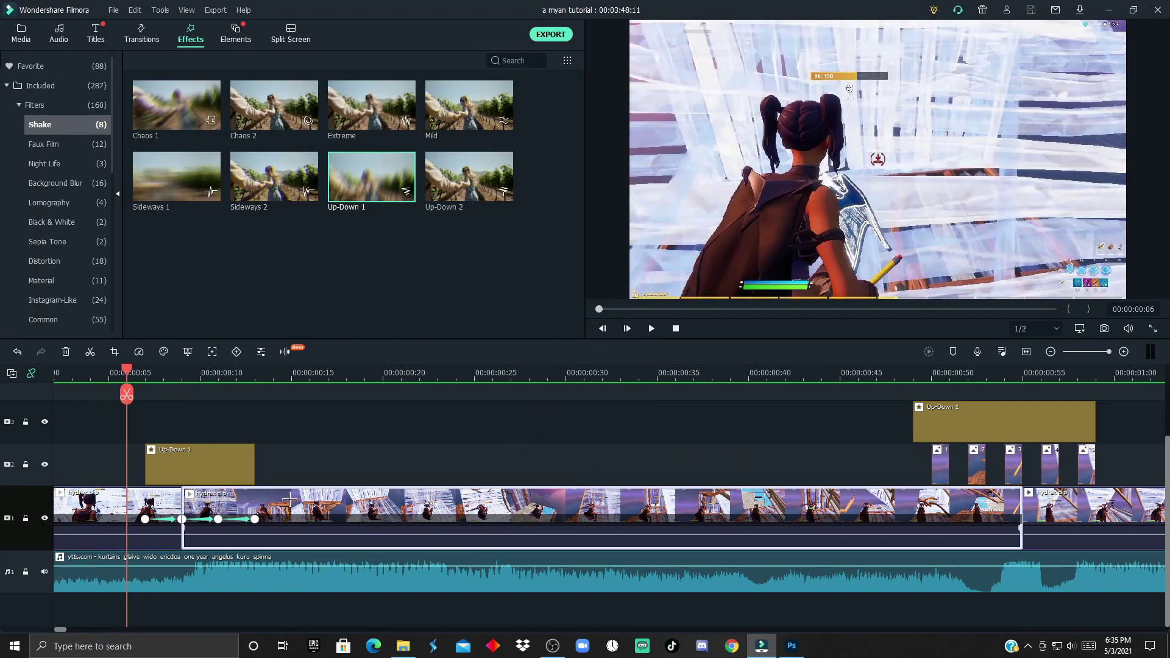
Keyframe the scale at 104.46% at 00:00:00:11 on the hydrax section after the first cut.
double_click(290, 500)
left_click_drag(182, 392, 231, 385)
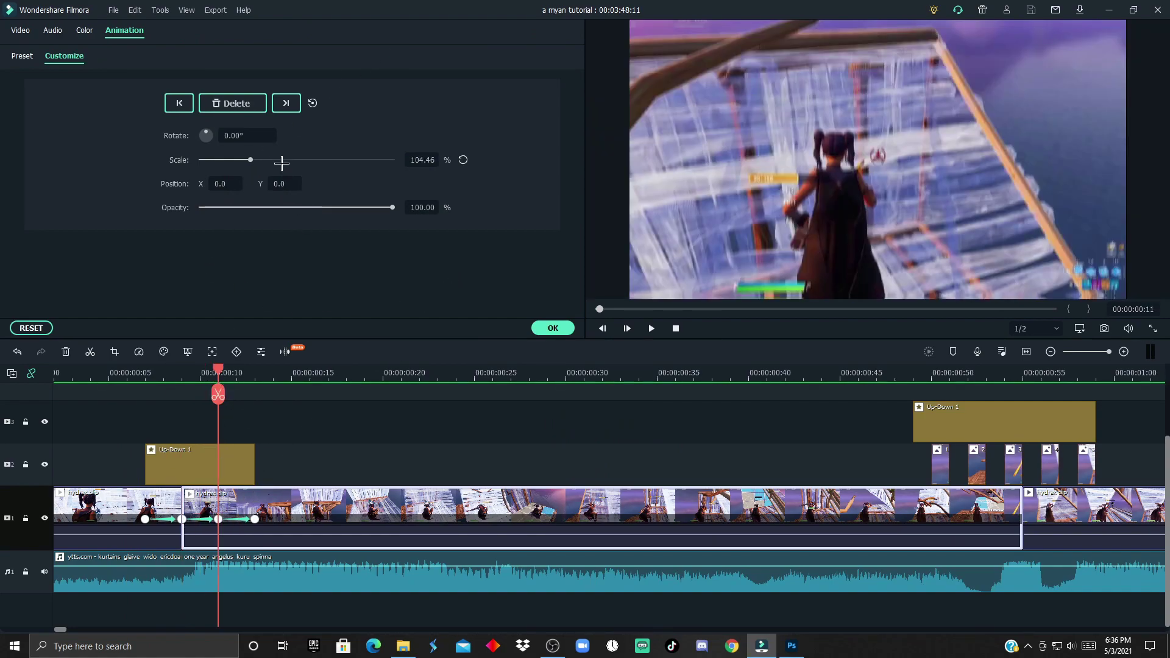
left_click(232, 103)
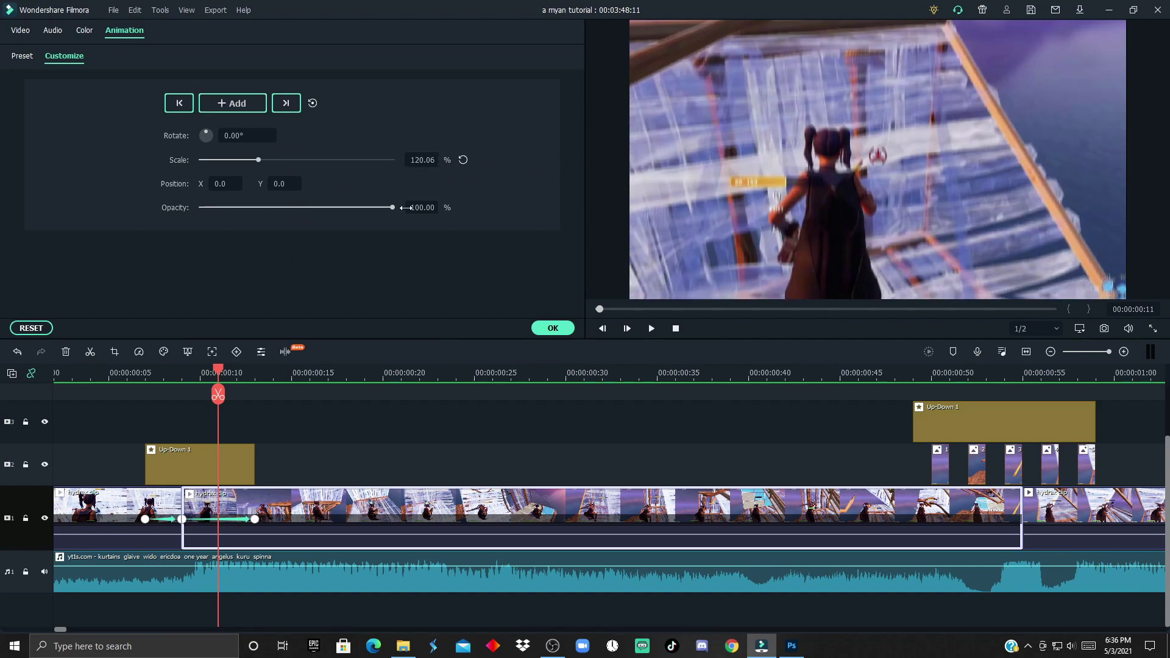
key("ctrl+z")
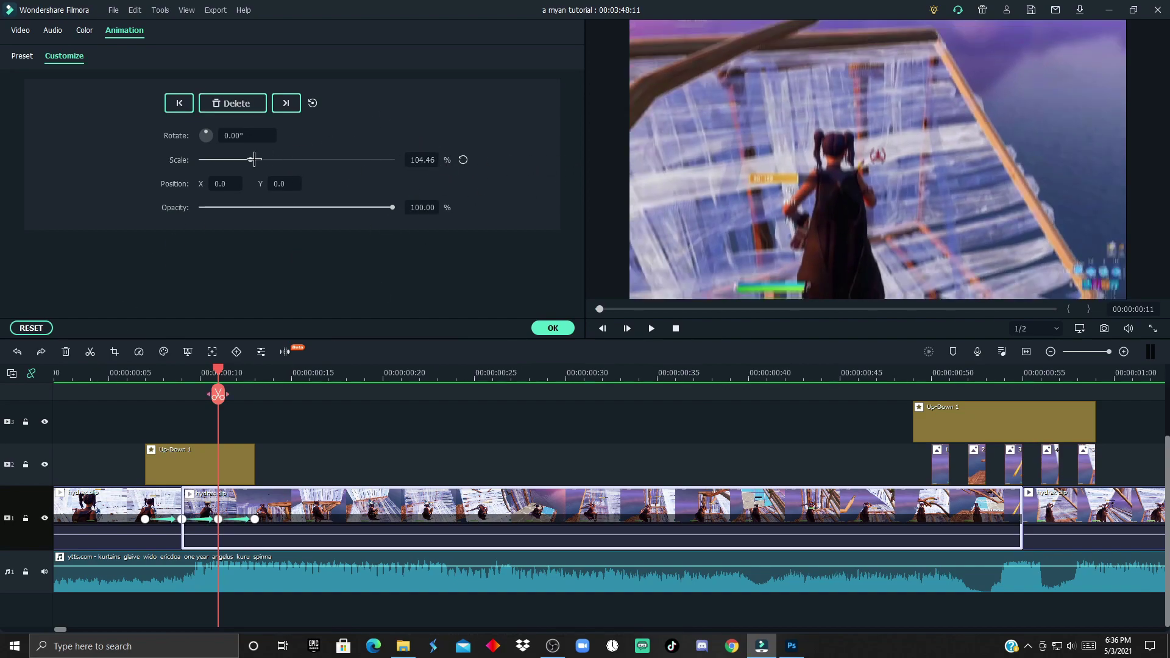
left_click(553, 328)
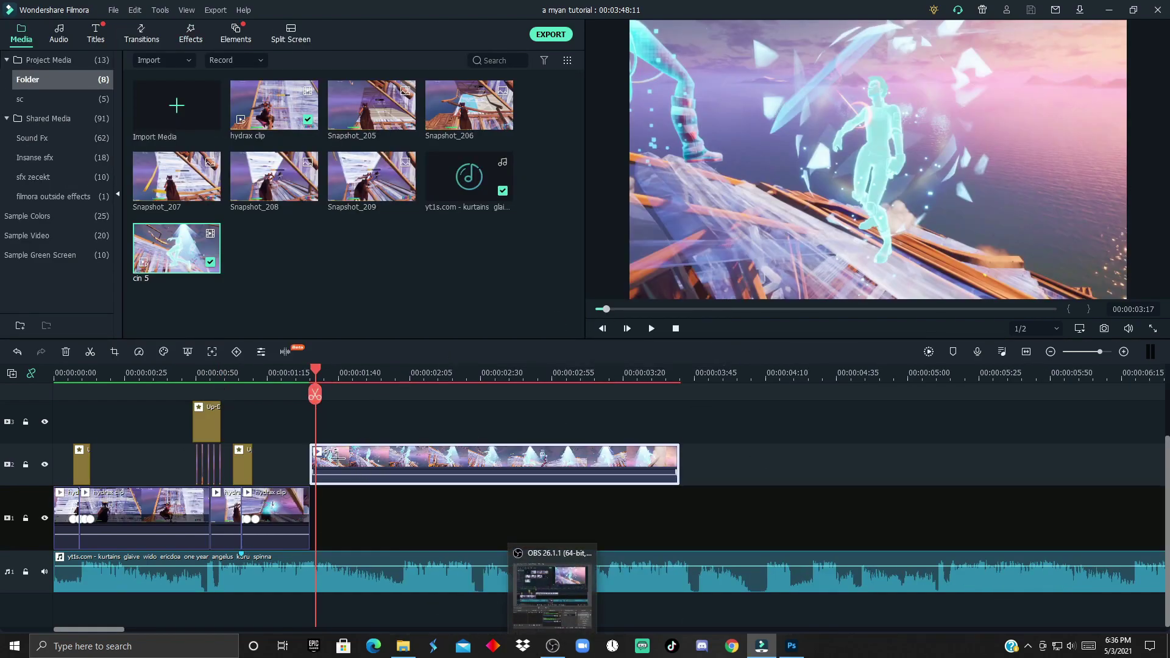
Set the cin 5 cinematic clip's speed to 6.00x.
left_click_drag(316, 372, 336, 421)
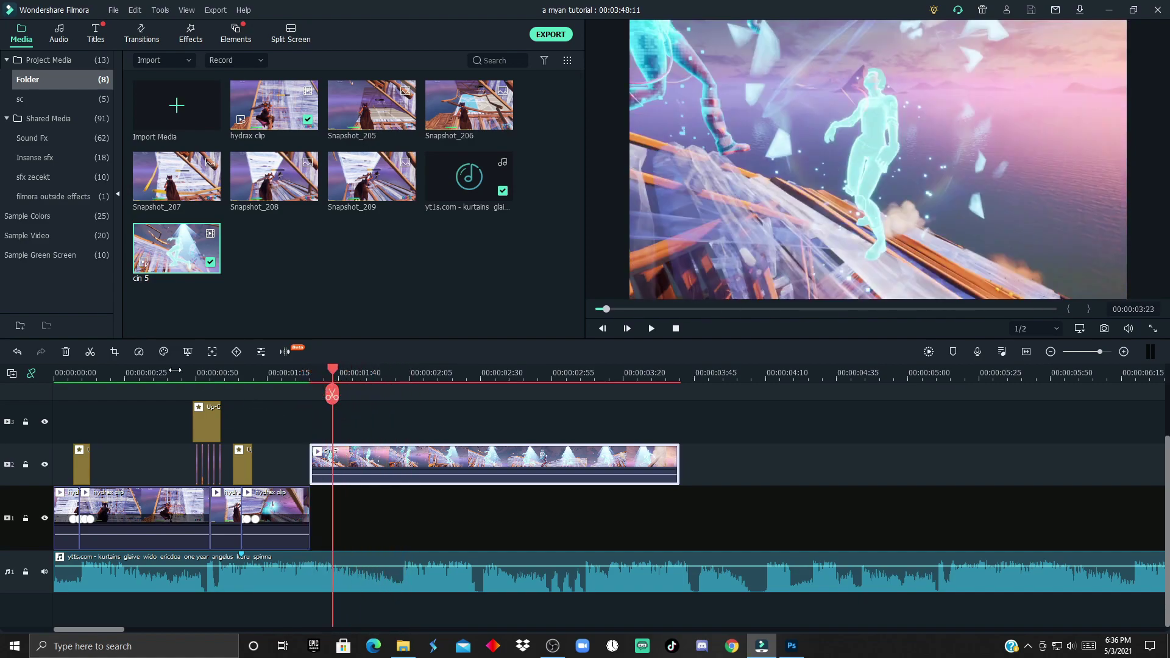
left_click(139, 352)
left_click(177, 366)
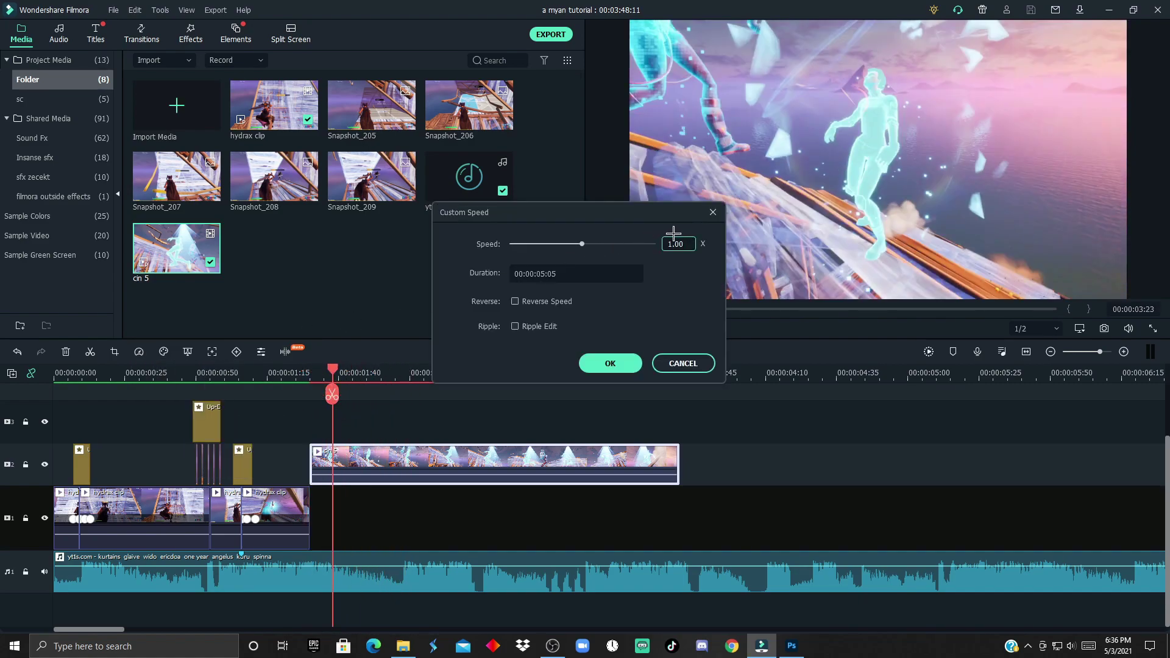
type("10")
left_click(634, 362)
Split the cin 5 clip at 00:00:04:01 and set the speed of its first part to 17.00x.
scroll(540, 395, "up", 2)
left_click_drag(539, 395, 544, 412)
left_click_drag(336, 367, 163, 406)
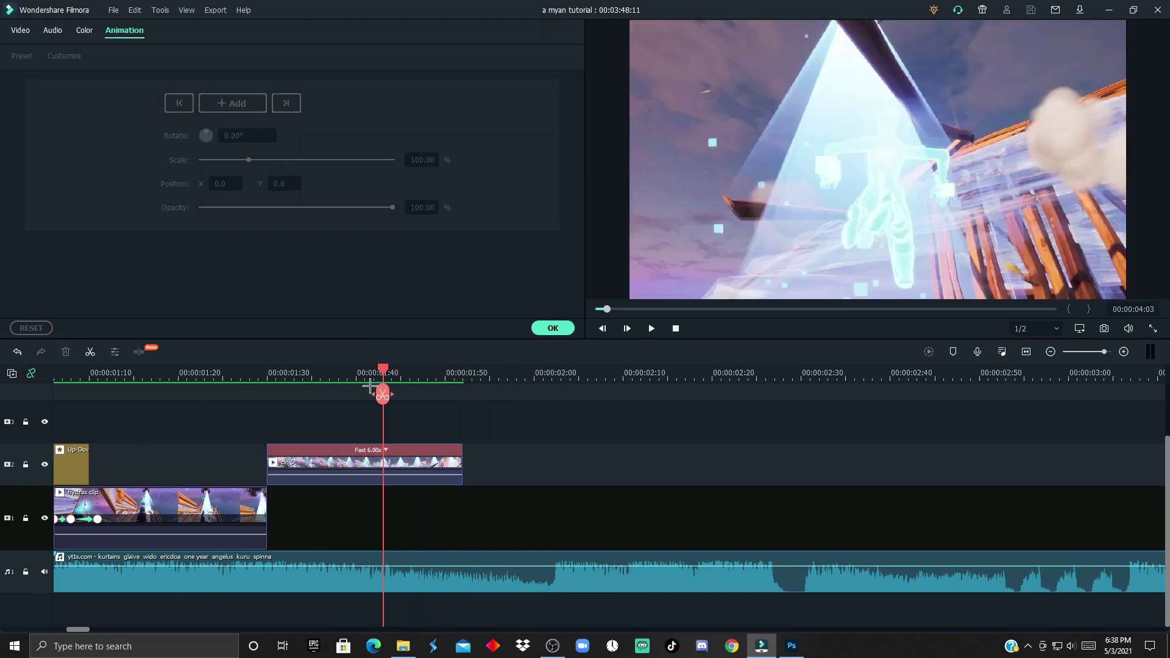
mouse_move(384, 393)
left_mouse_down()
mouse_move(311, 394)
mouse_move(358, 393)
mouse_move(372, 376)
left_mouse_up()
left_click(354, 470)
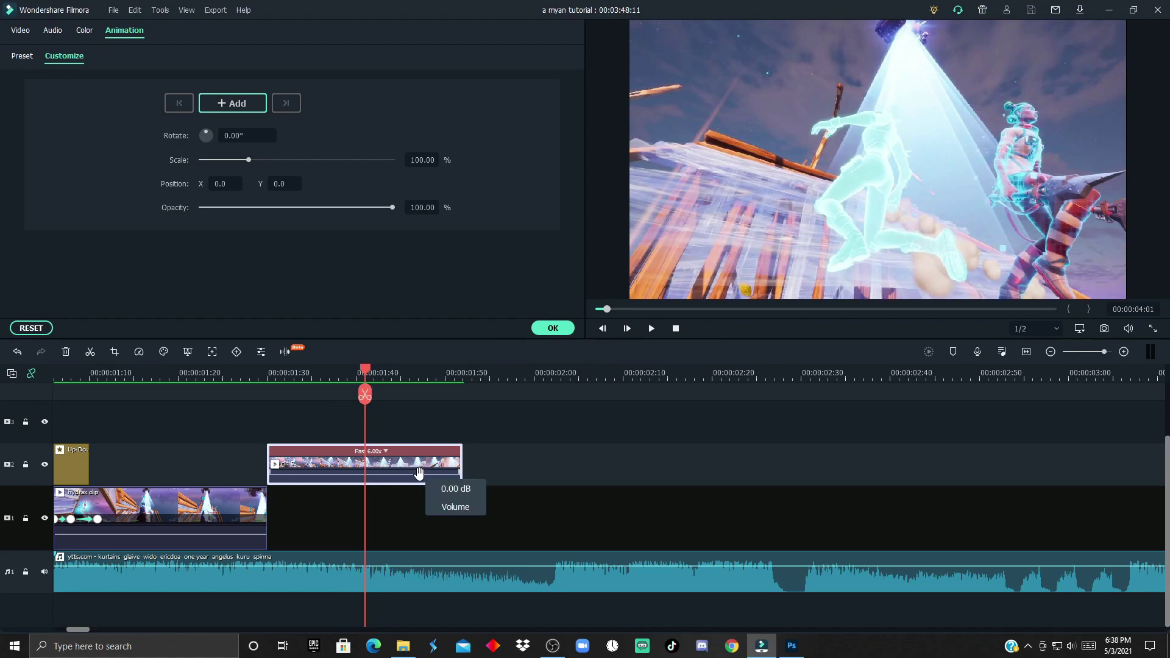
key("ctrl+b")
left_click(325, 453)
left_click(370, 468)
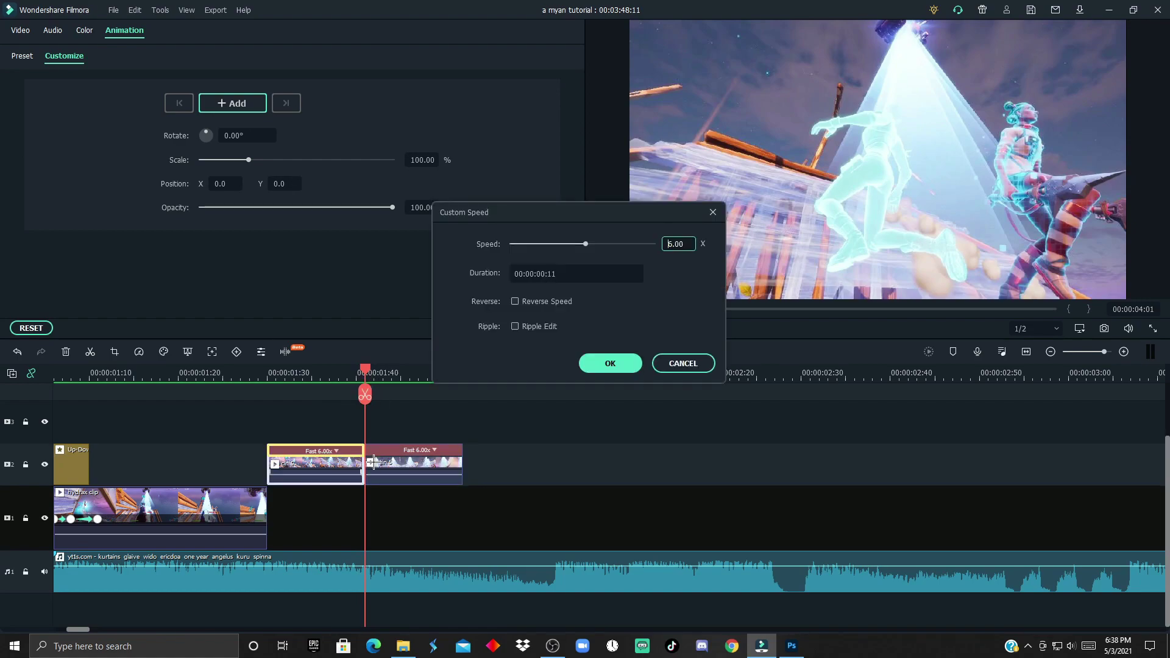
type("17")
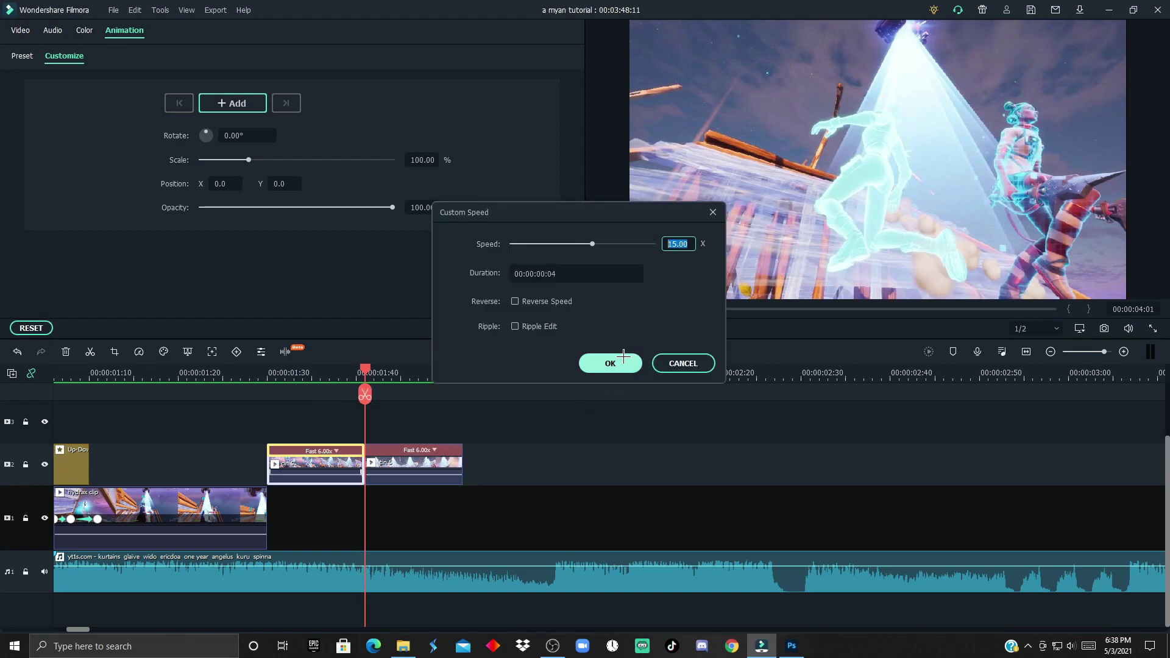
left_click(611, 363)
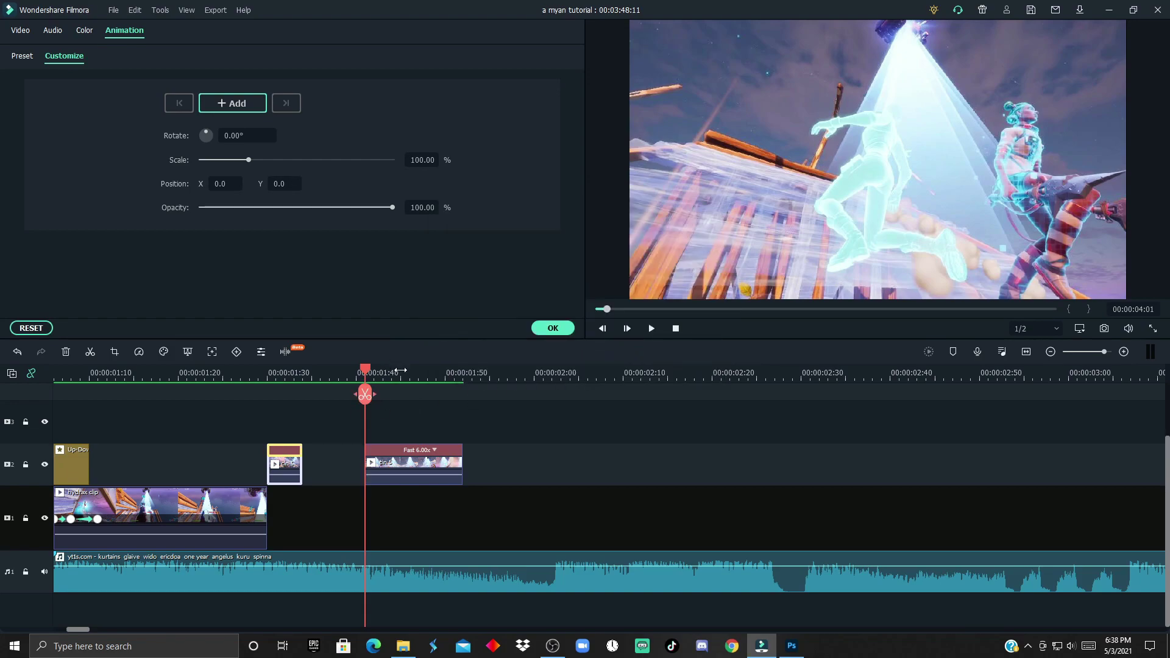
Split the remaining cin 5 section at 00:00:04:05 and set the speed of its last part to 11.00x.
left_click_drag(403, 371, 439, 388)
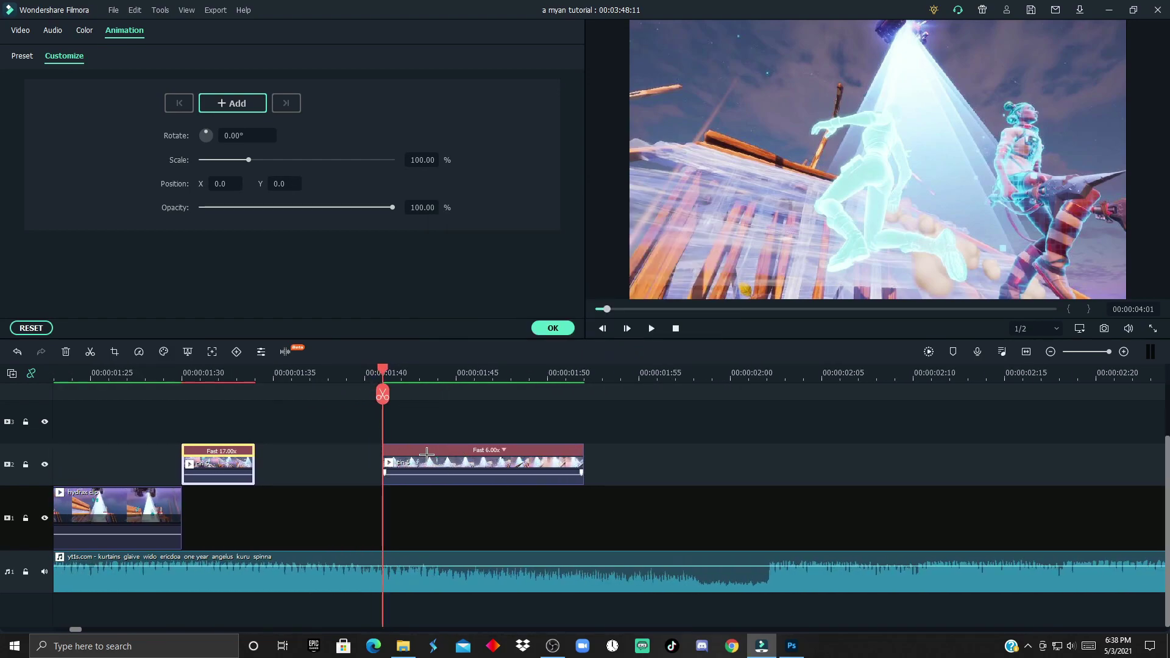
left_click(455, 453)
key("ctrl+b")
left_click(540, 451)
left_click(571, 465)
type("11")
left_click(610, 363)
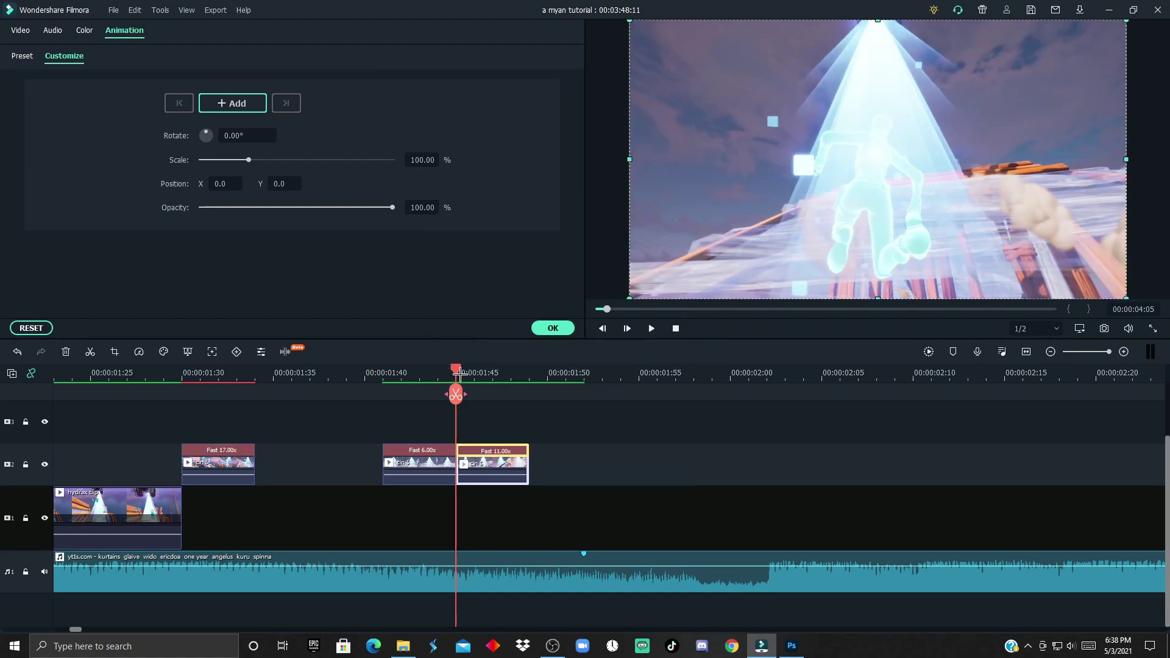
Align the end of the 11.00x part with the music beat marker and stretch the middle part to 1.70x to fill the gap.
left_click_drag(456, 373, 593, 385)
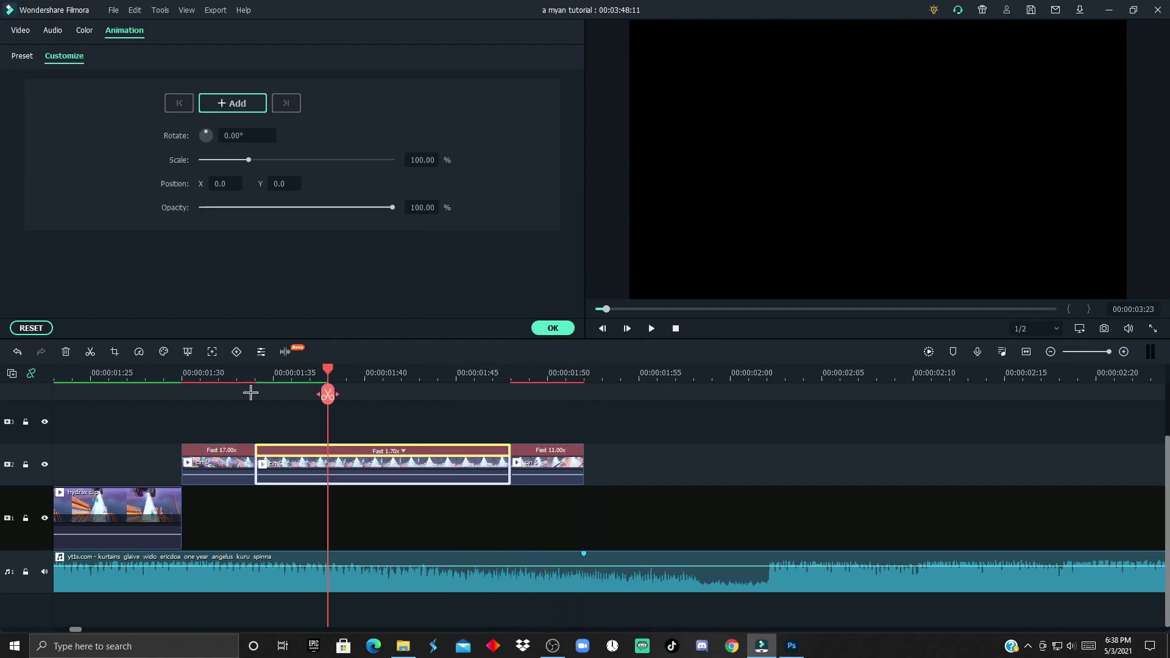
left_click(183, 373)
left_click(345, 374)
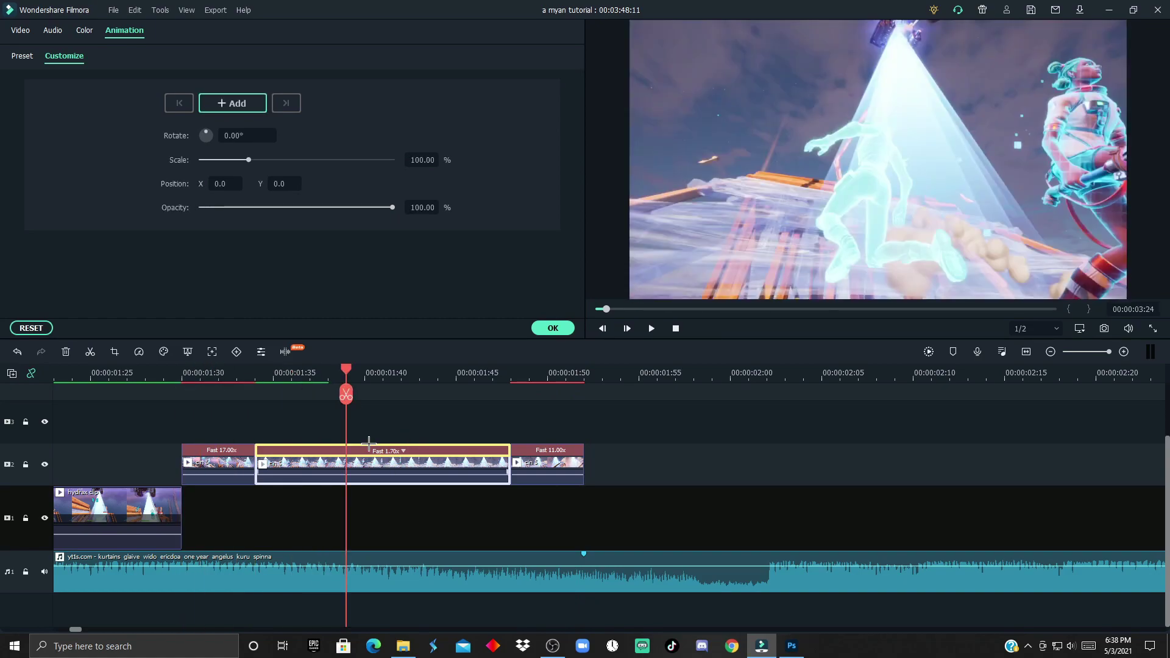
Raise the speed of the first cin 5 part to 23.00x.
left_click(235, 451)
left_click(253, 523)
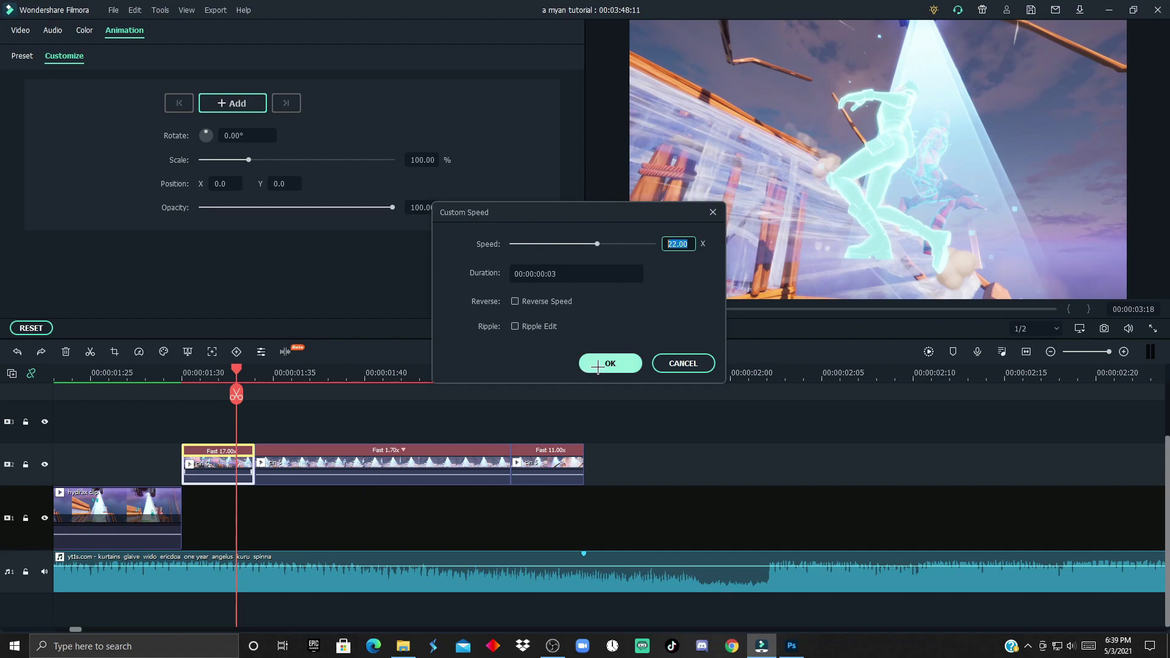
left_click(598, 365)
Speed up the middle cin 5 part directly behind the first one and split it at 00:00:03:19.
left_click_drag(240, 371, 291, 375)
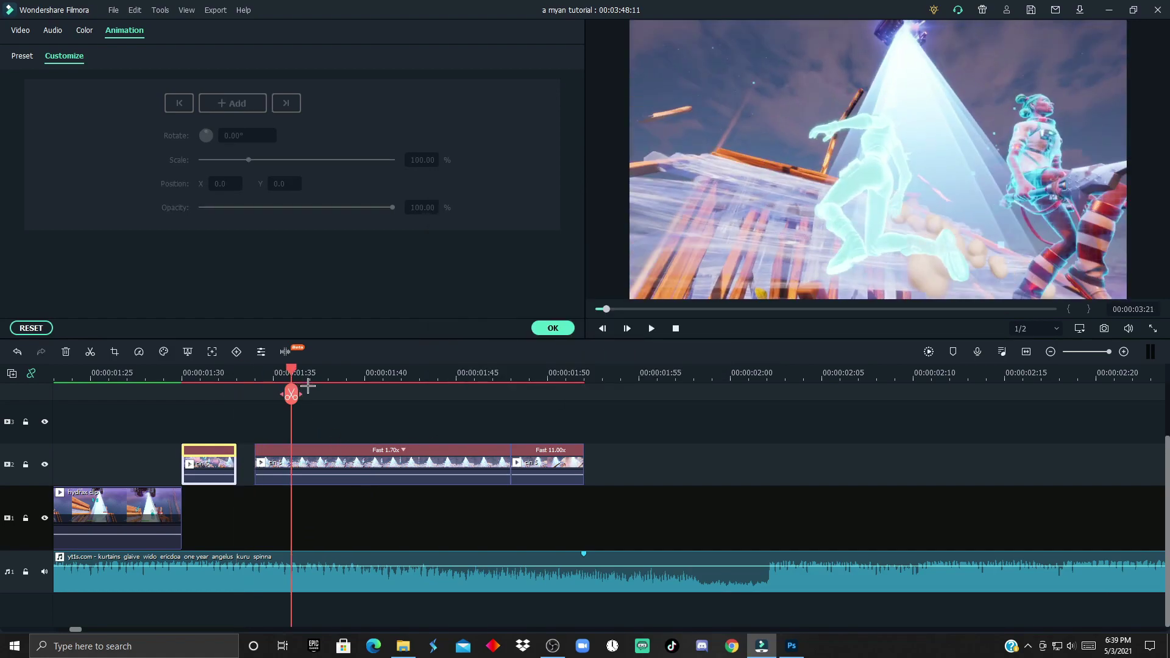
left_click_drag(293, 474, 278, 476)
key("ctrl+r")
key("Up")
key("Up")
key("Up")
key("Up")
key("Up")
key("Up")
key("Up")
left_click(621, 359)
left_click_drag(290, 370, 263, 372)
key("ctrl+b")
Slow the piece after the new cut to 0.77x so it reaches the 11.00x part.
left_click(264, 451)
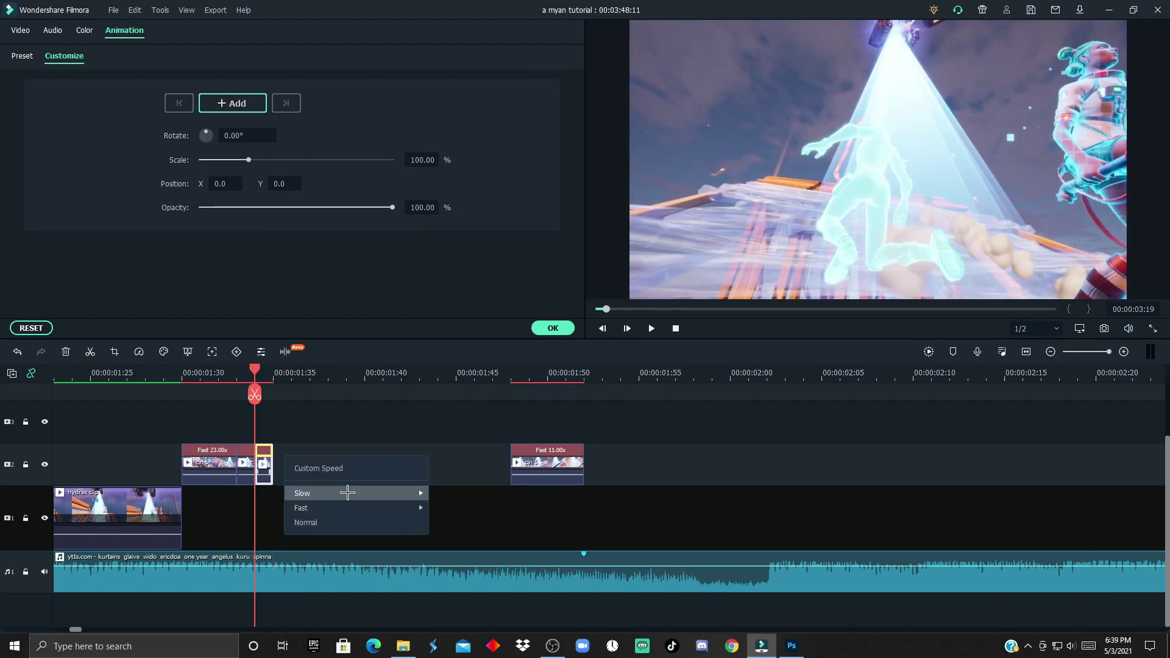
mouse_move(348, 493)
left_click(478, 502)
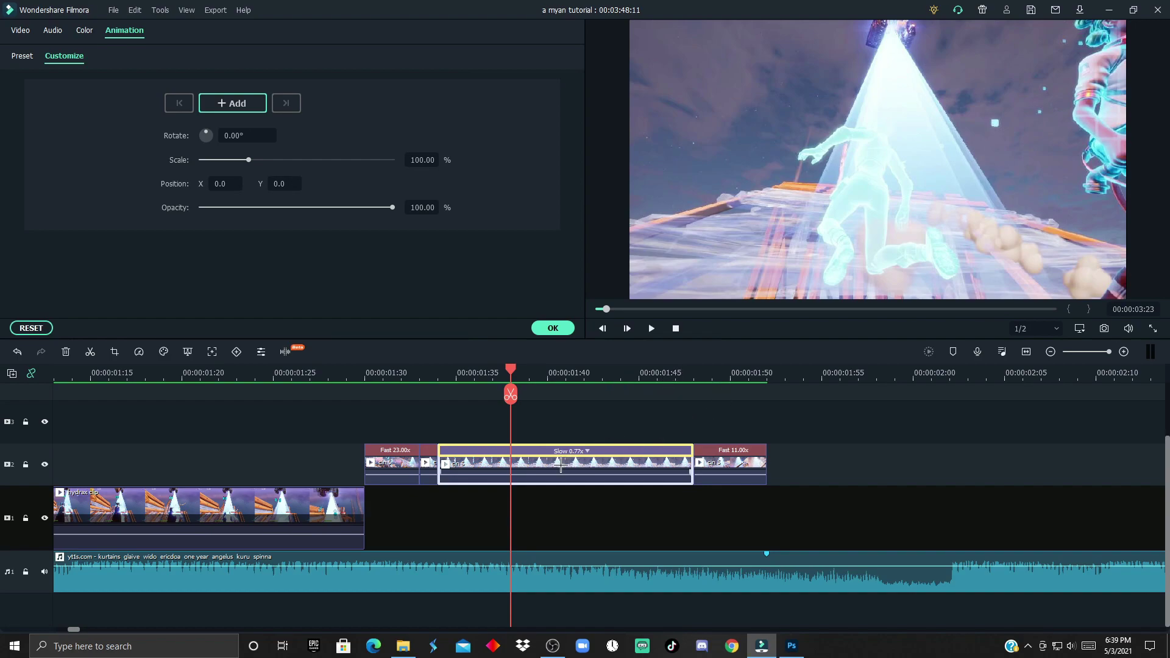
Split the 0.77x part at 00:00:03:23 and apply a fast speed preset to its first portion.
key("ctrl+b")
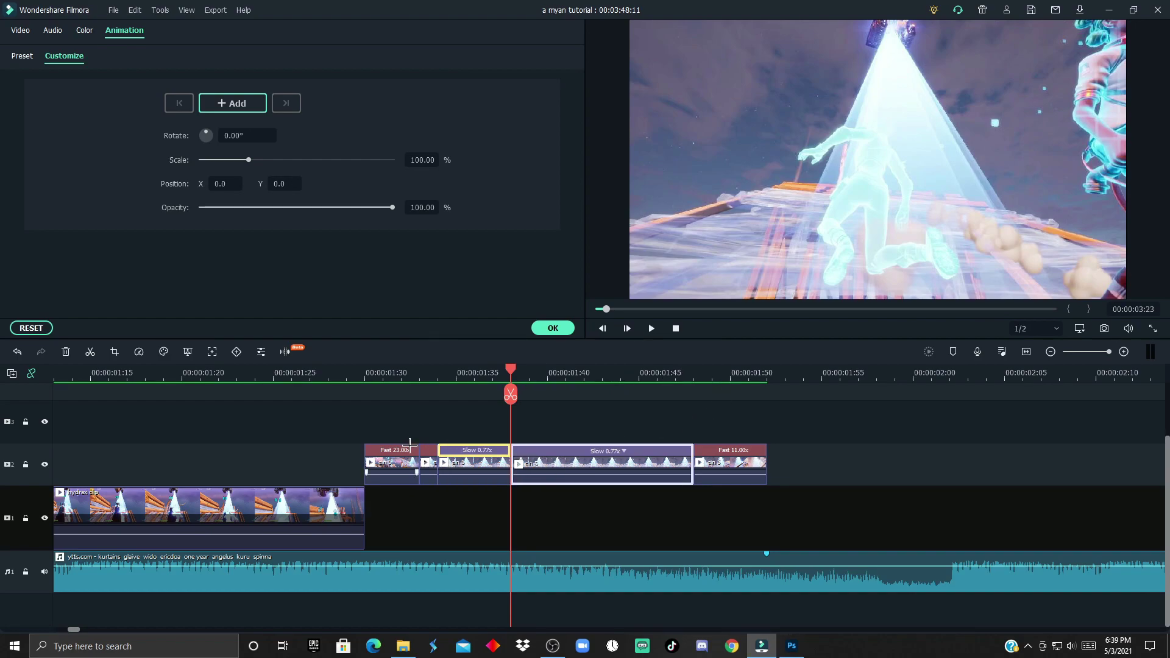
left_click(493, 450)
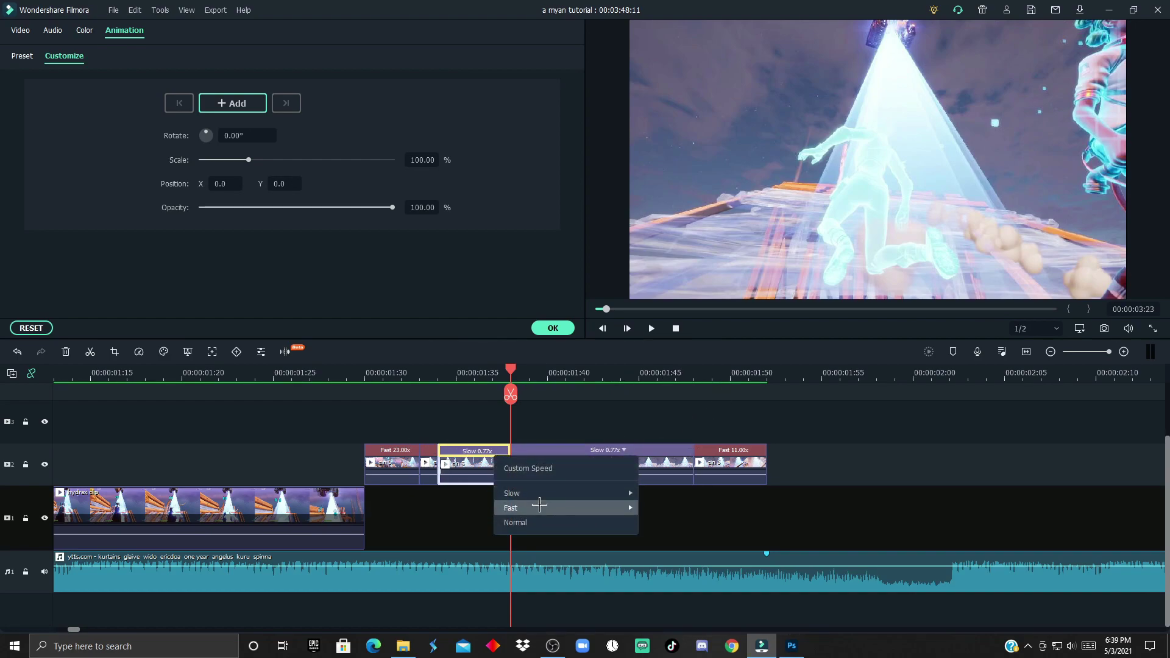
mouse_move(512, 507)
left_click(655, 509)
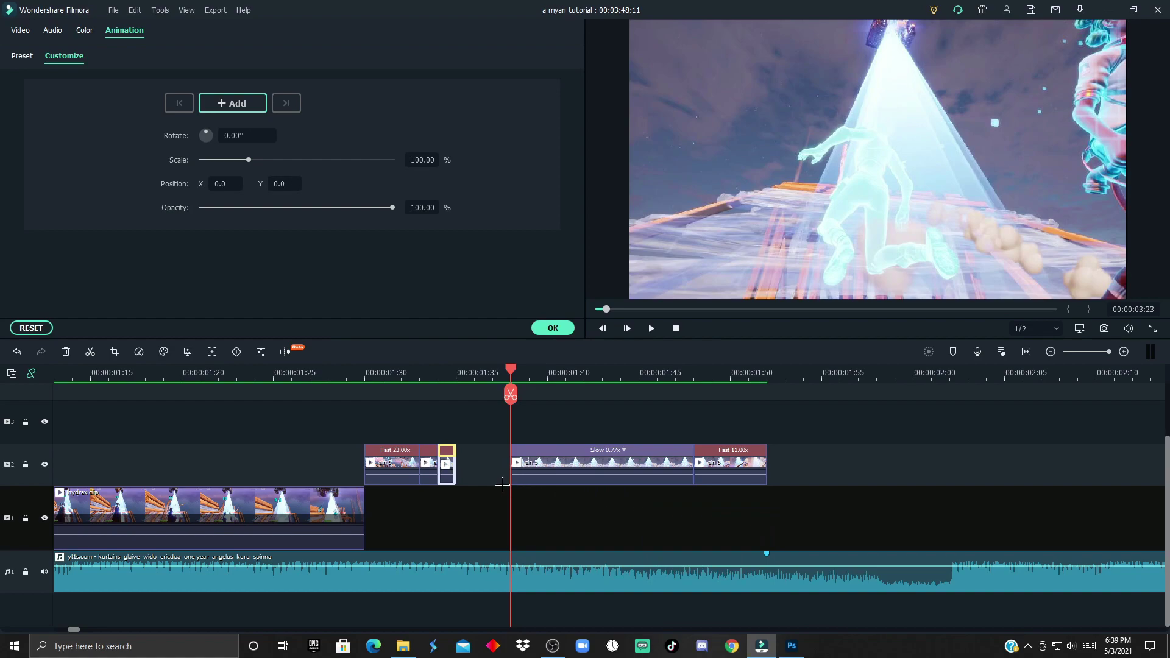
Shift the short fast piece one frame later and lengthen the piece before it through its speed to close the gap.
left_click_drag(455, 463, 473, 470)
left_click(431, 451)
left_click(425, 450)
left_click(467, 523)
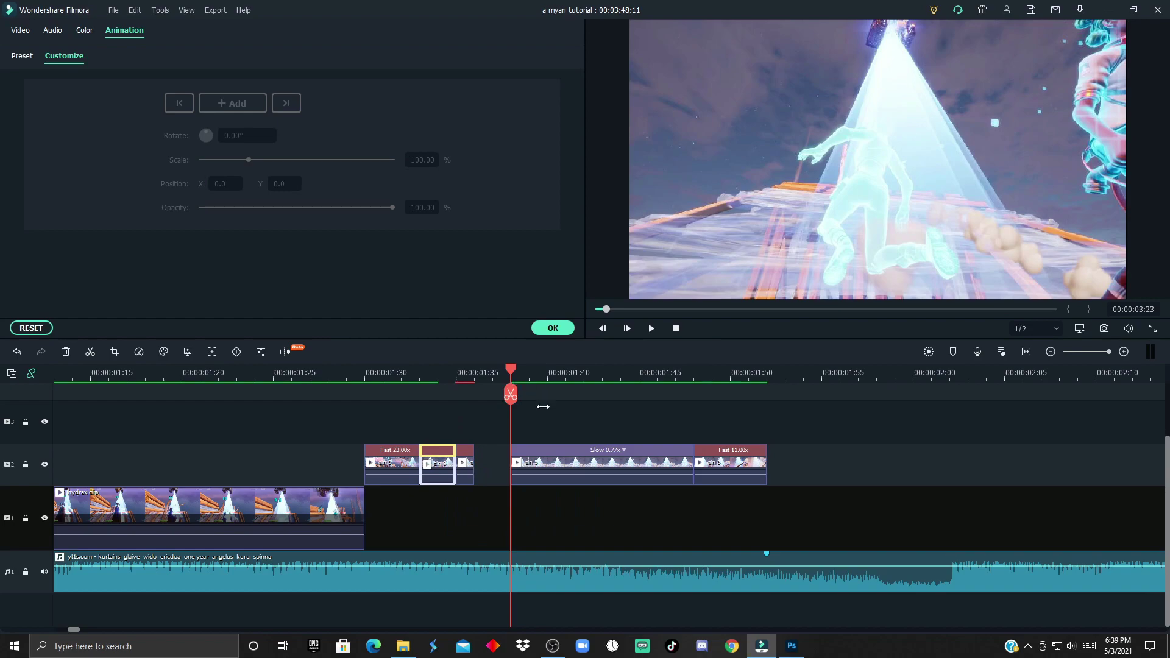
Slow the long middle part to 0.61x and place the 23.00x opening piece on the main track behind the hydrax clip.
left_click_drag(579, 463, 525, 465)
left_click(621, 375)
left_click(528, 375)
right_click(602, 466)
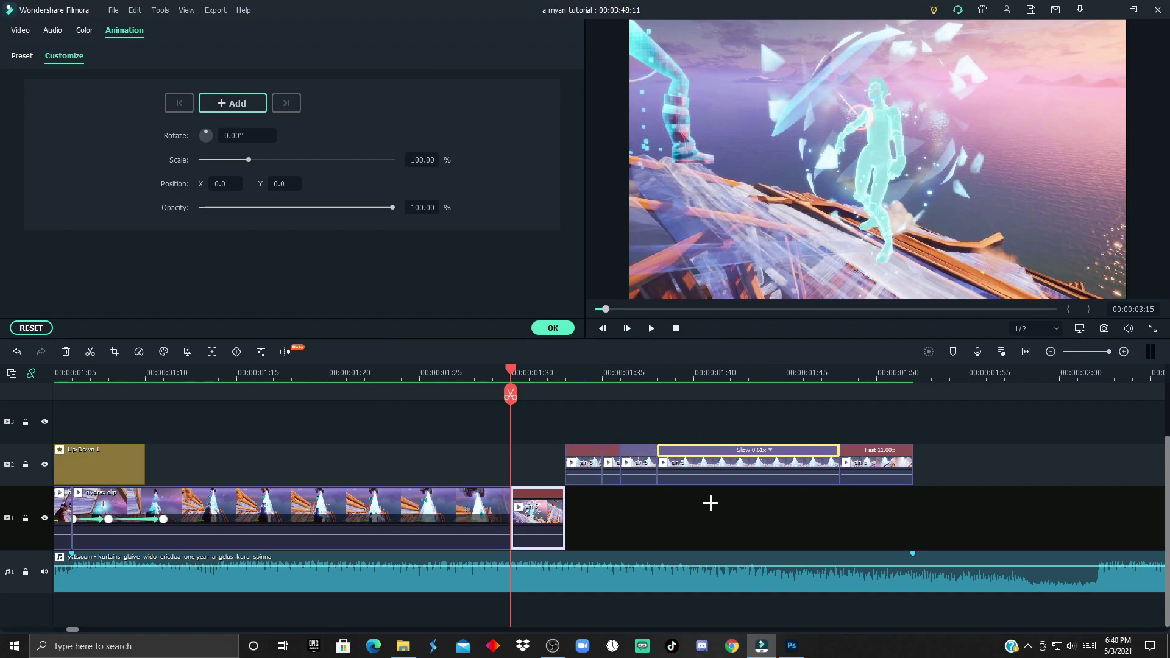
left_click(620, 439)
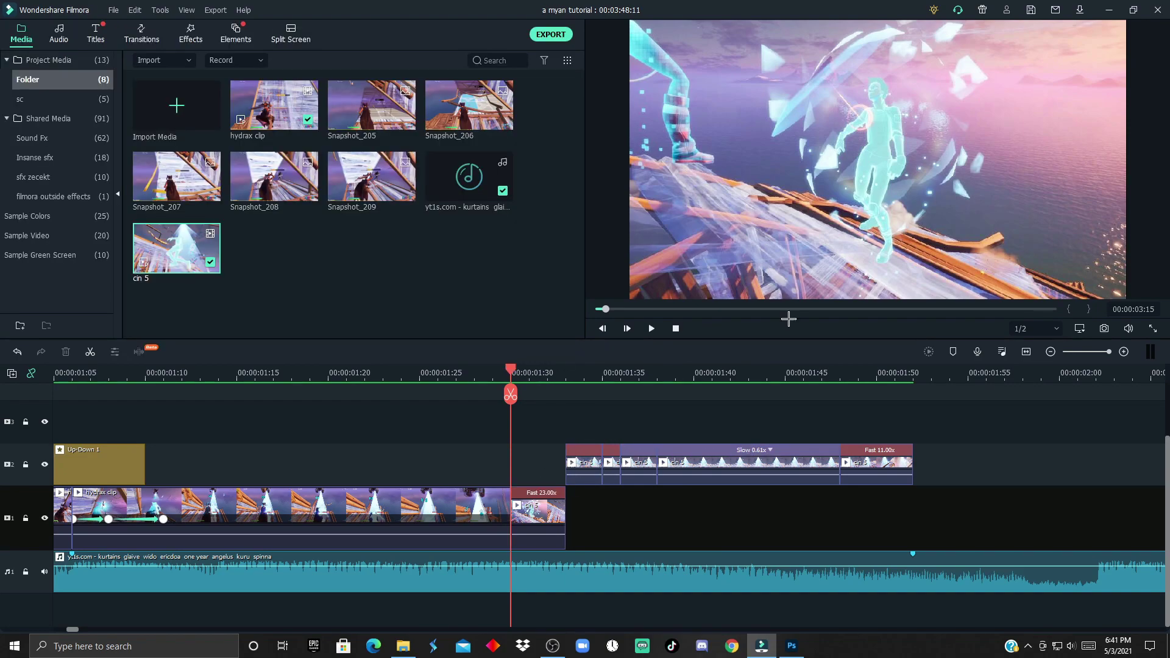
Add the Warp Zoom 6 transition at the cut between the hydrax clip and the 23.00x cinematic piece.
mouse_move(512, 370)
left_mouse_down()
mouse_move(551, 376)
mouse_move(513, 375)
left_mouse_up()
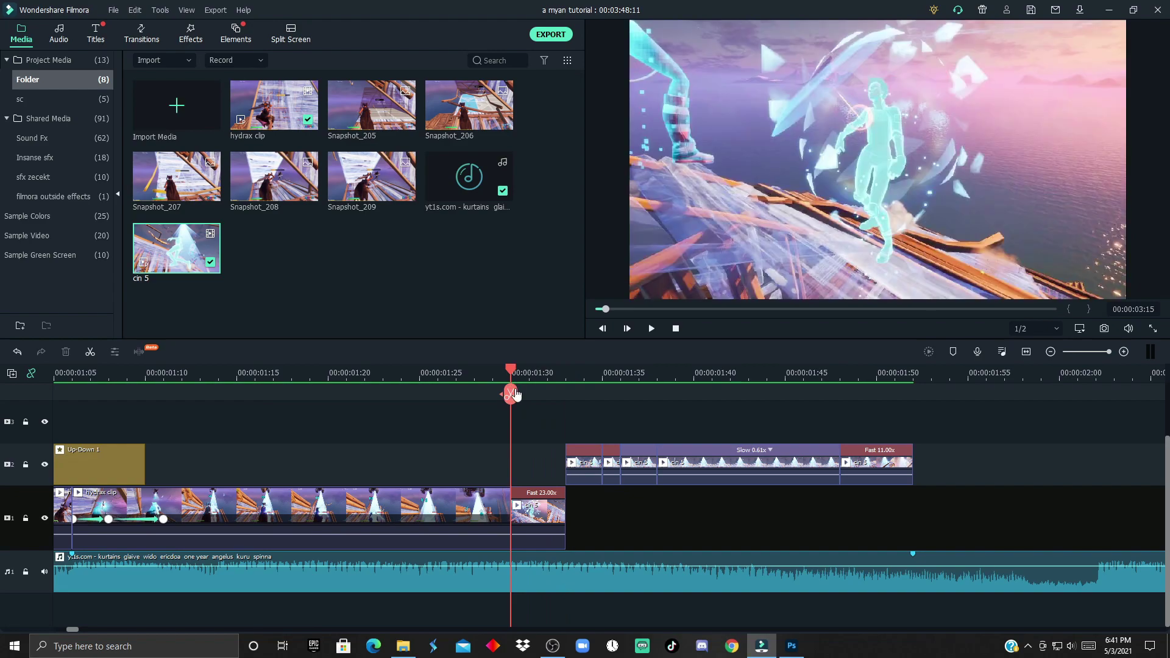
left_click(165, 39)
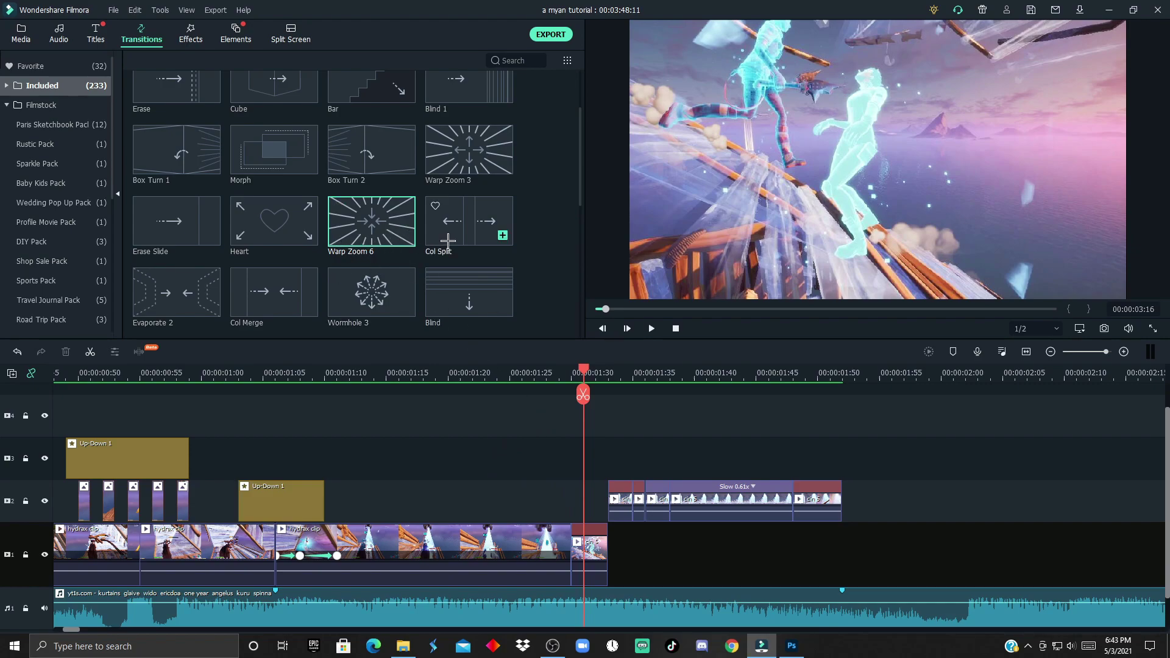
left_click(7, 85)
left_click(49, 163)
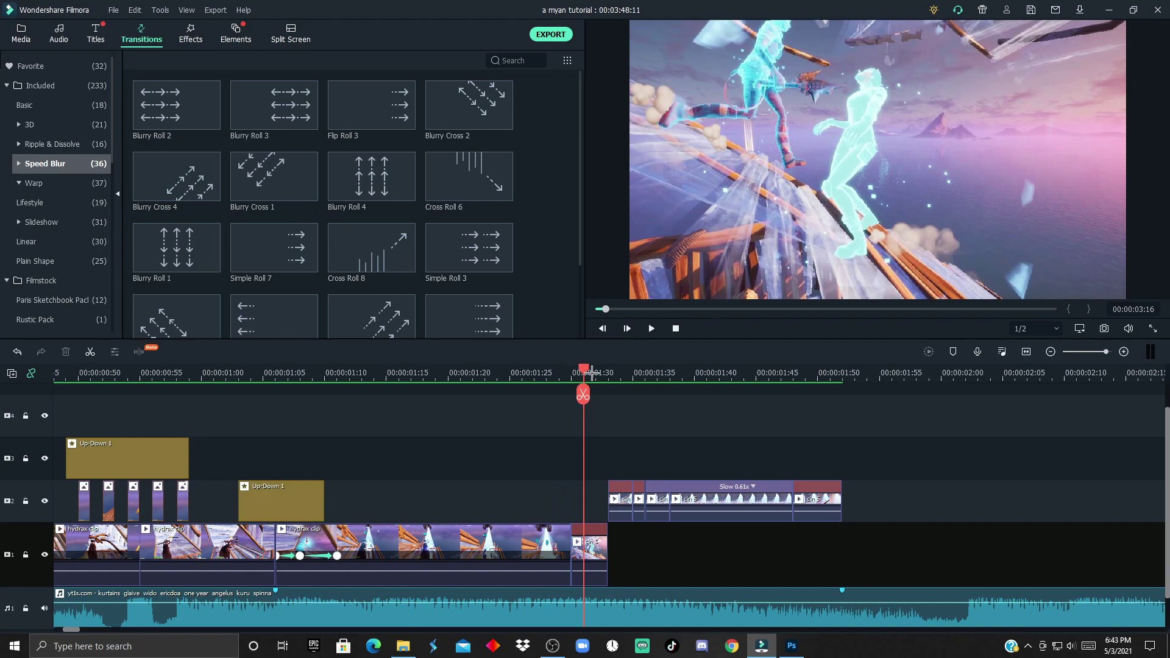
left_click(573, 377)
mouse_move(574, 378)
left_mouse_down()
mouse_move(608, 378)
mouse_move(584, 378)
left_mouse_up()
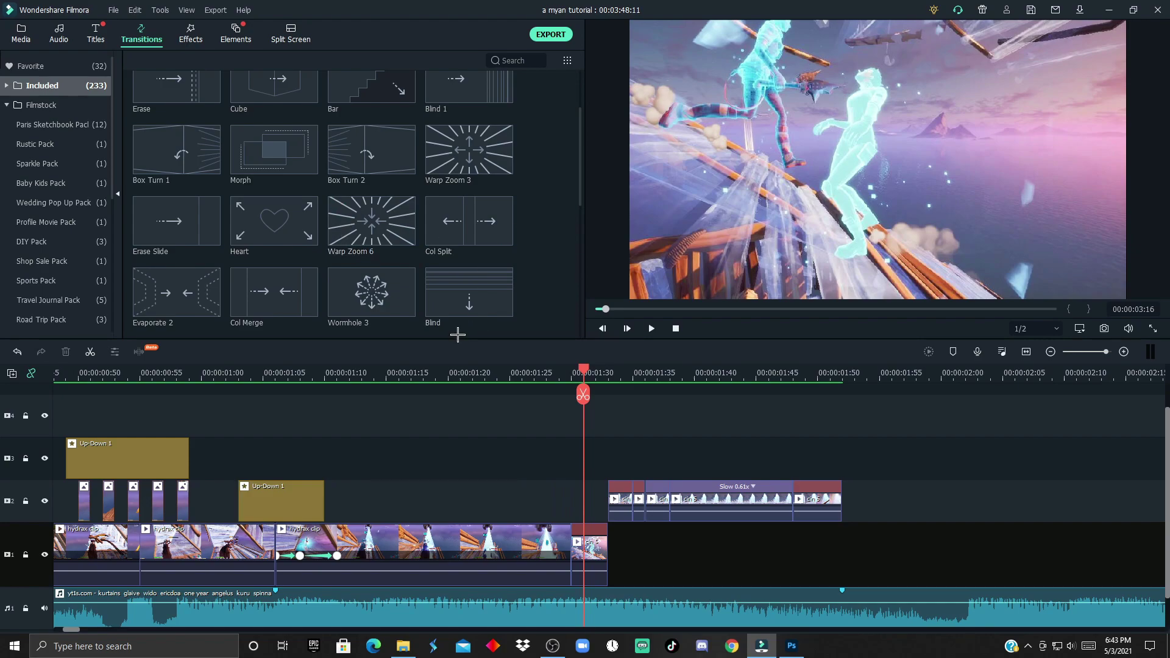
left_click_drag(390, 228, 605, 553)
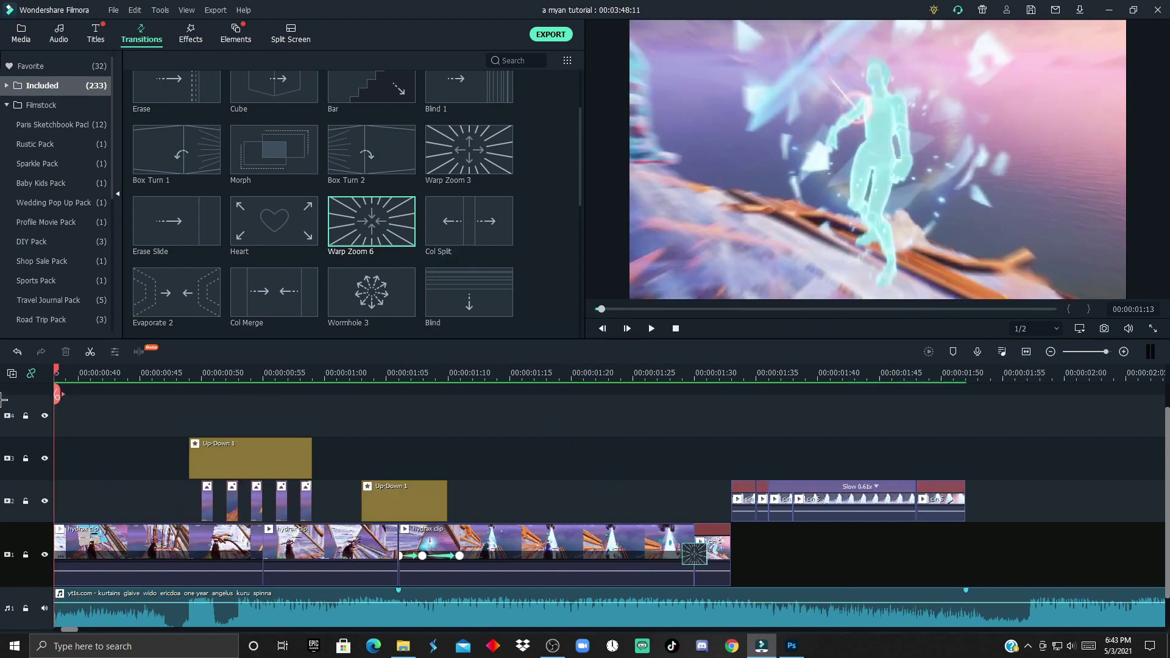